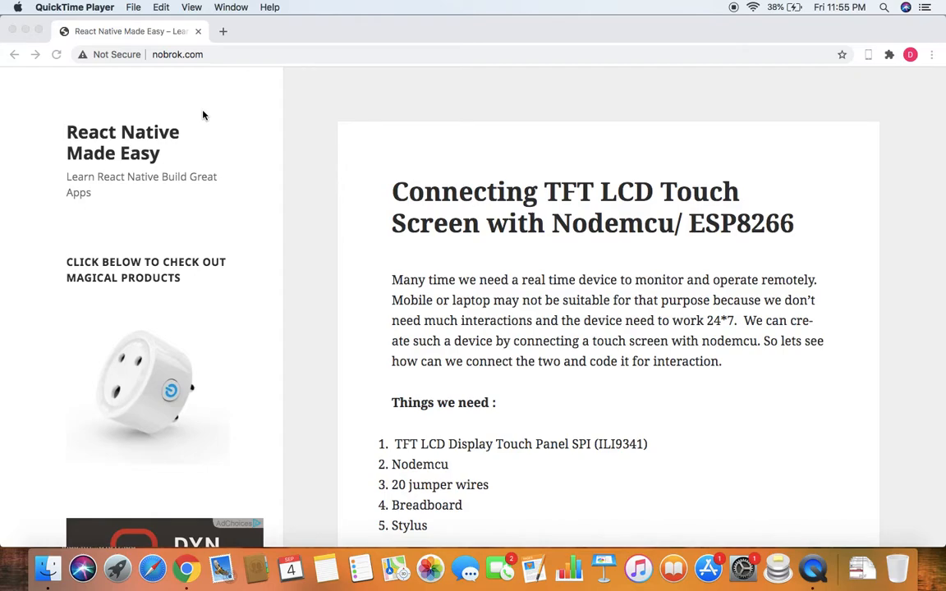
- Open the router's login page at 192.168.0.1 in a new browser tab
left_click(222, 31)
left_click(198, 60)
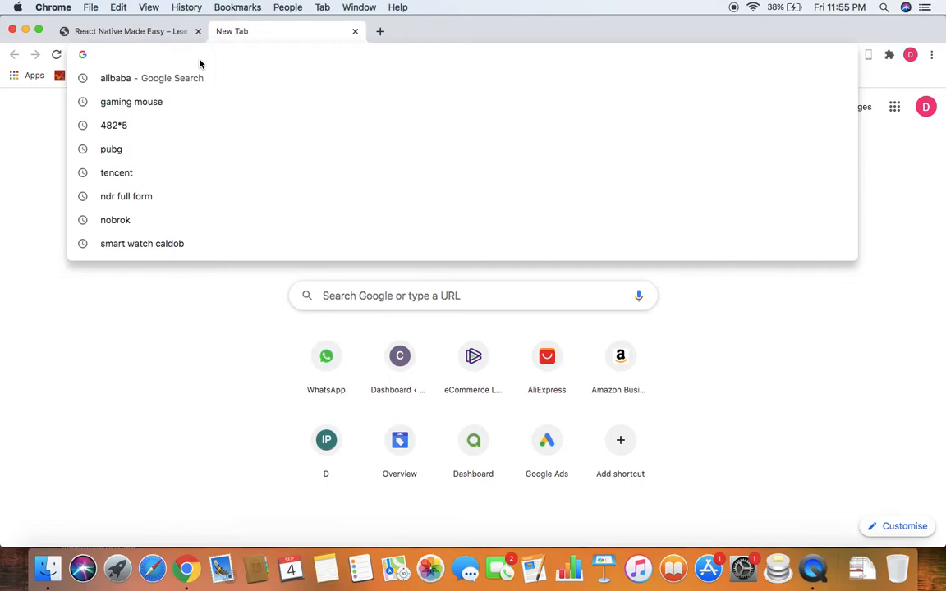
type("1")
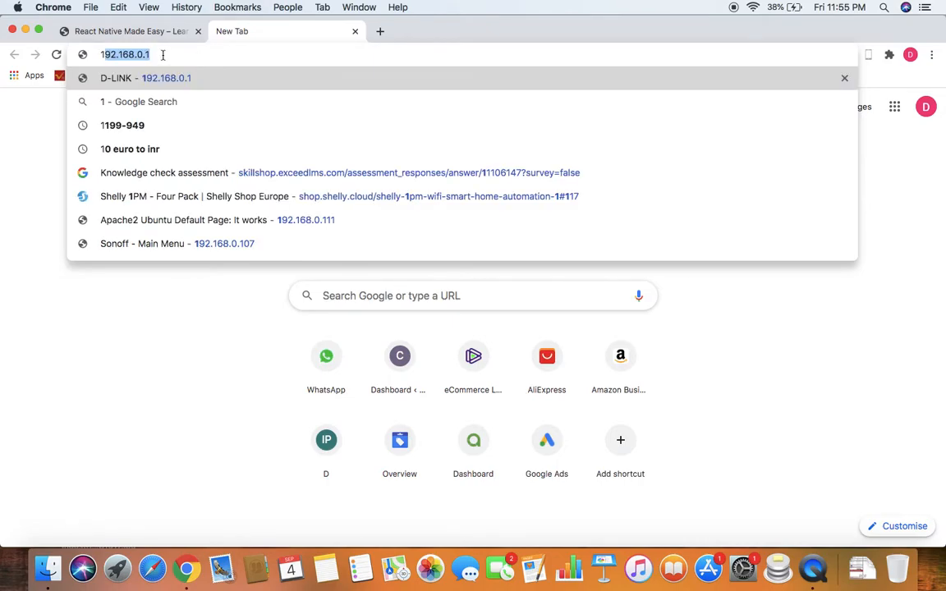
left_click(163, 55)
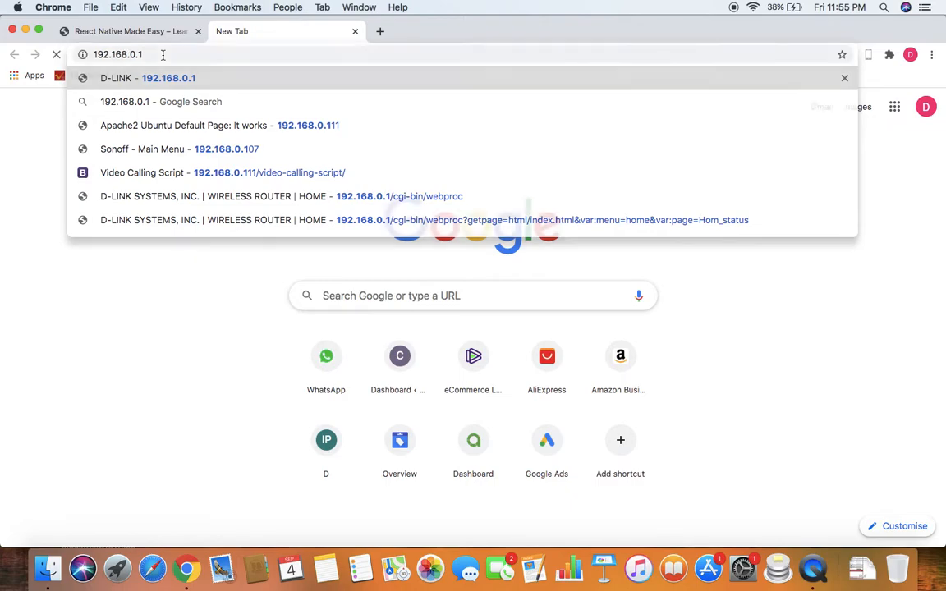
key("Return")
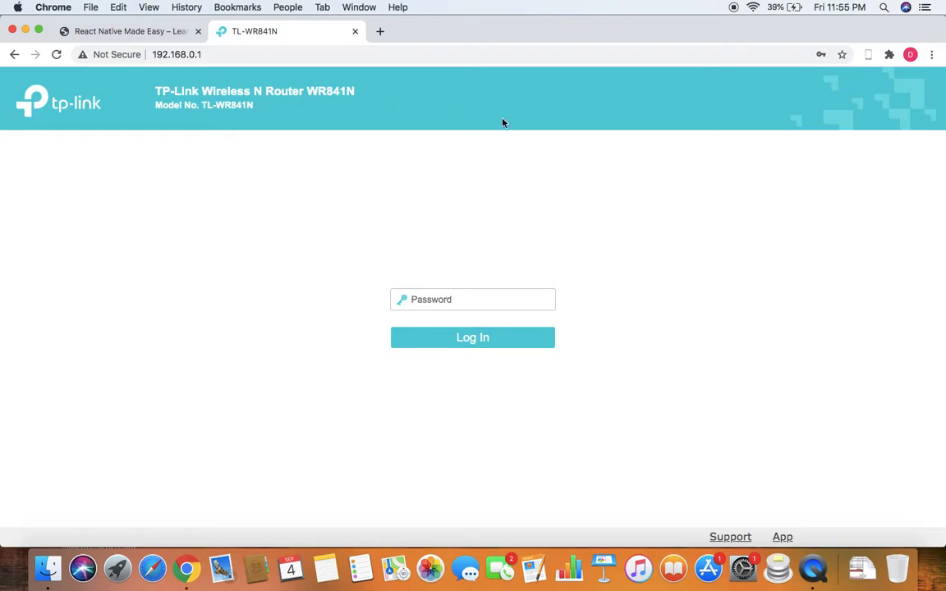
- Try to log in to the router with the browser's saved admin password and dismiss the password breach alert
left_click(416, 300)
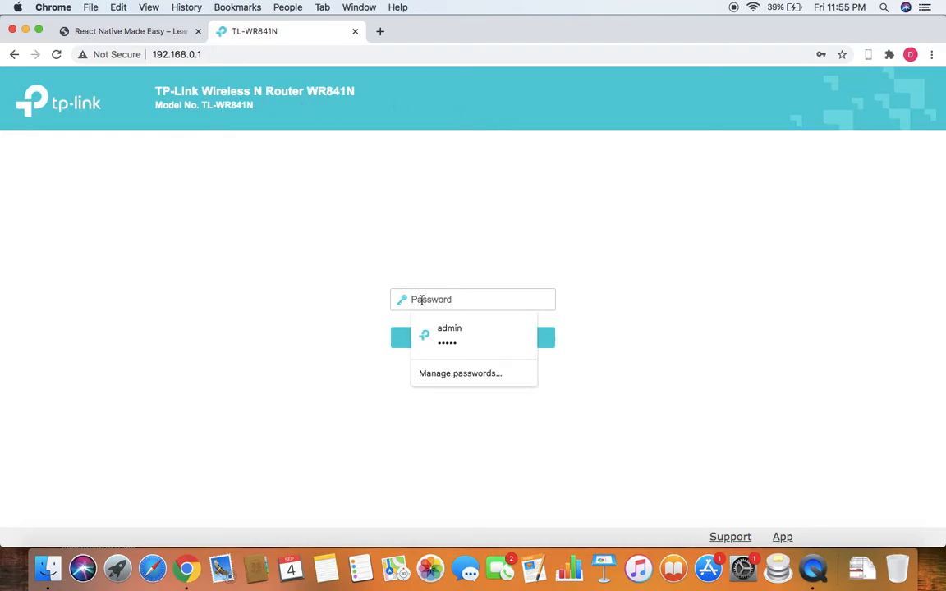
left_click(466, 336)
left_click(462, 344)
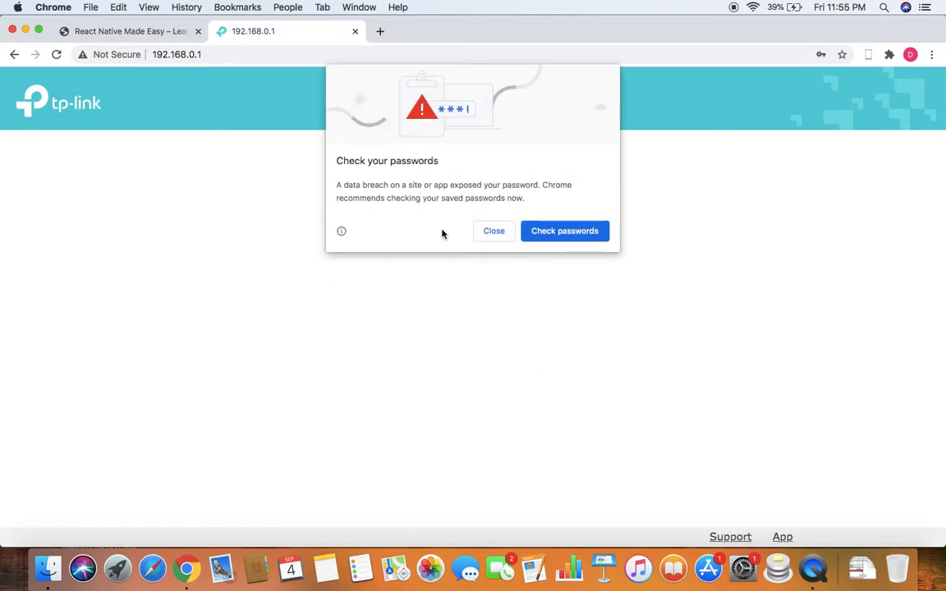
left_click(491, 239)
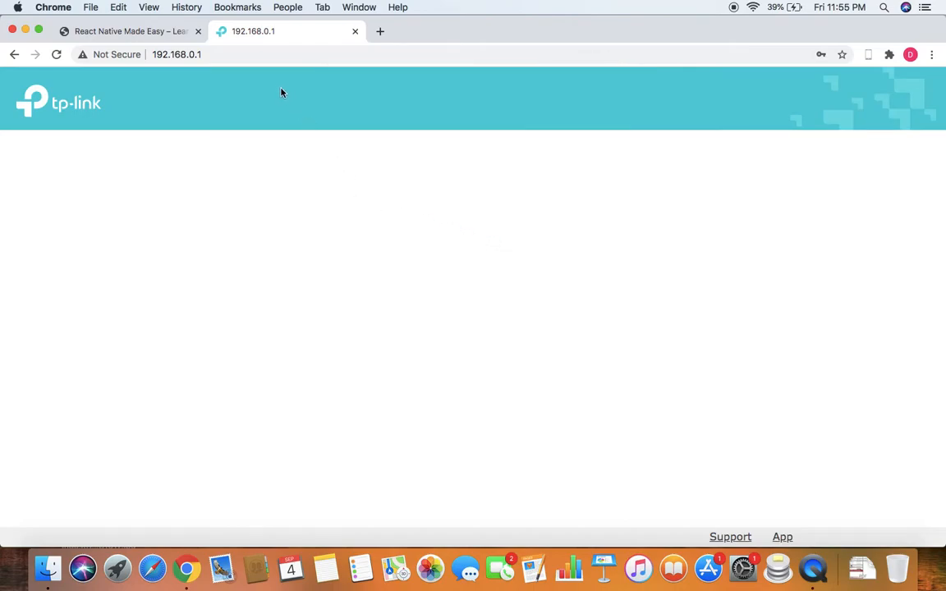
left_click(253, 54)
key("Return")
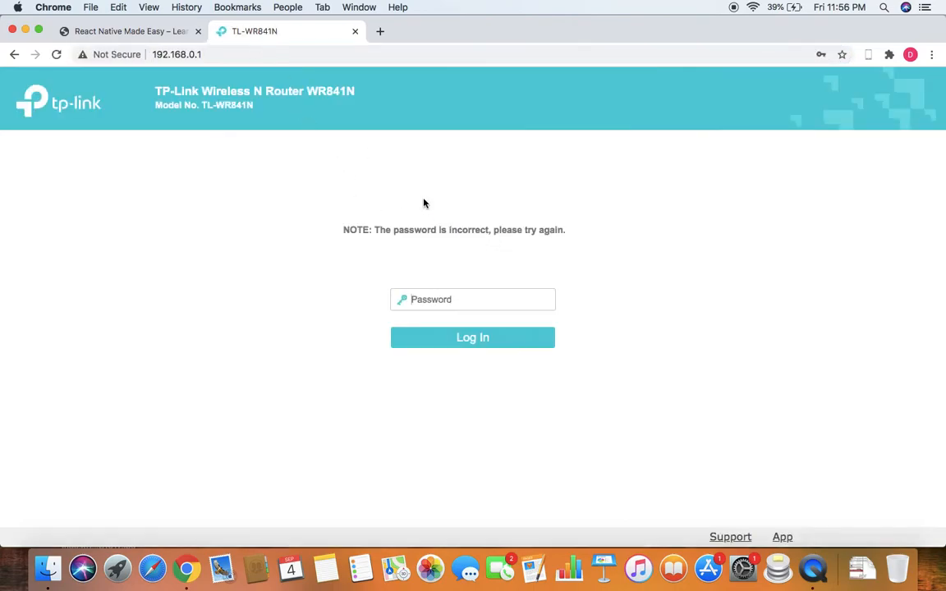
- Enter the router's login password, log in, and dismiss the offer to update the saved password
left_click(464, 301)
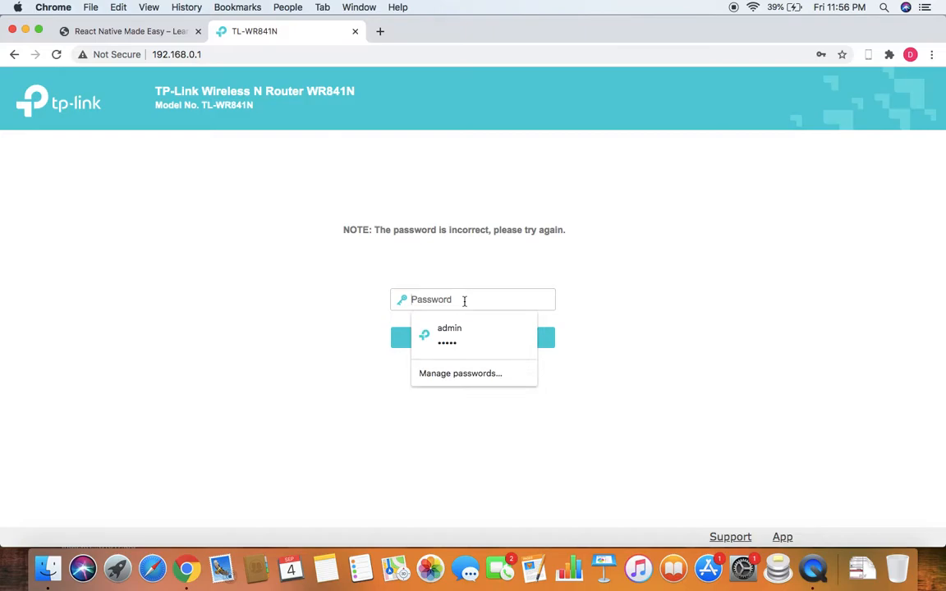
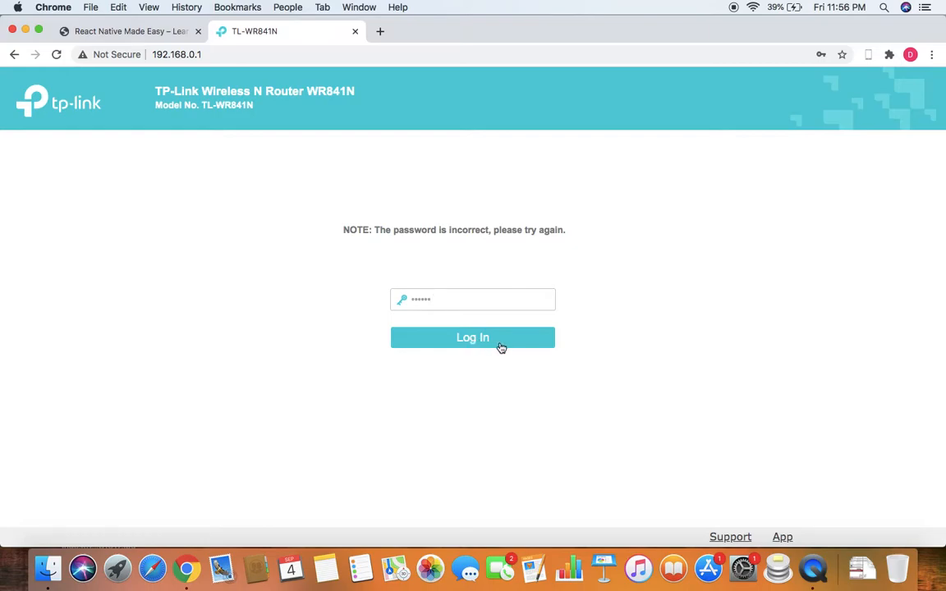
left_click(502, 348)
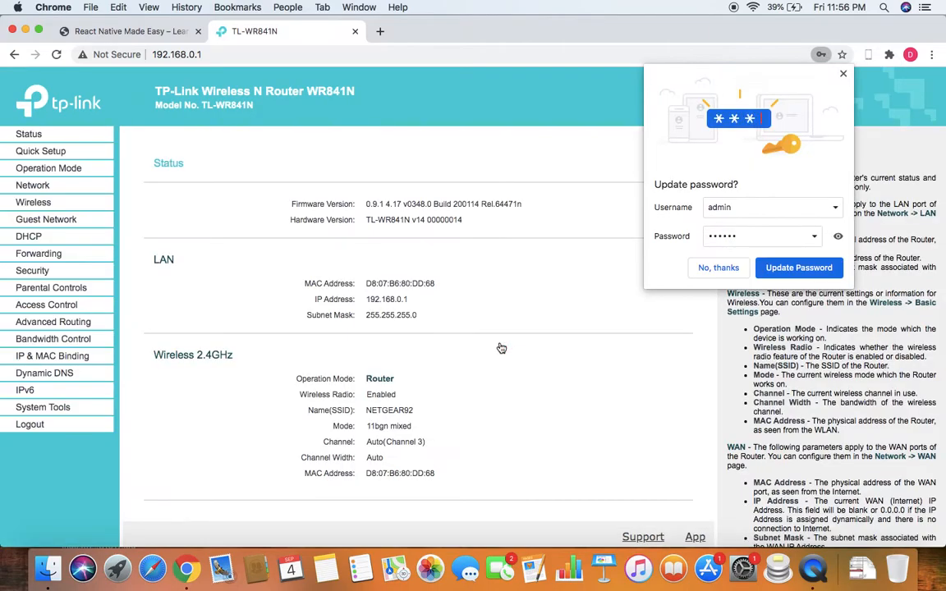
left_click(758, 64)
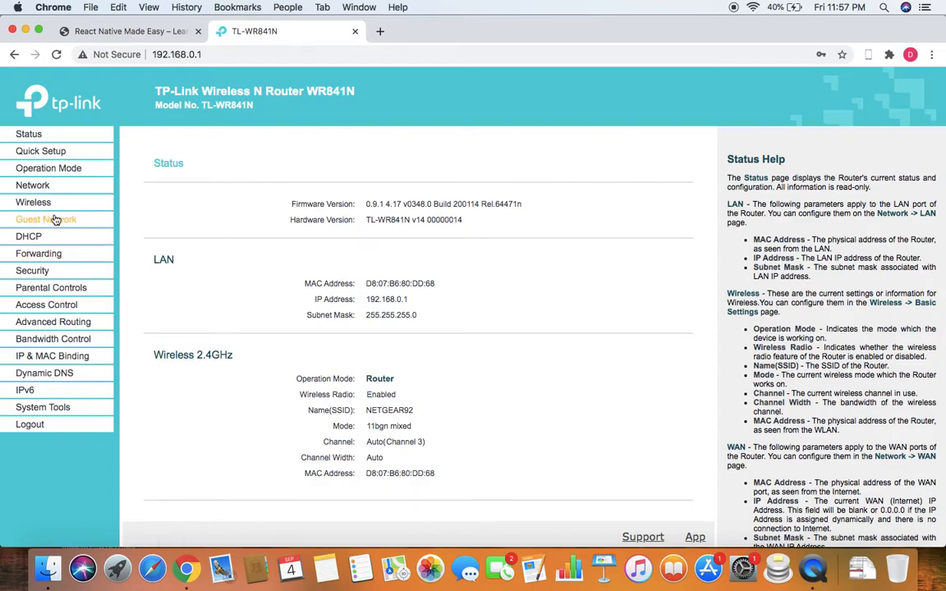
- Open the router's Remote Management security settings and examine the web management port and remote management IP address
left_click(38, 272)
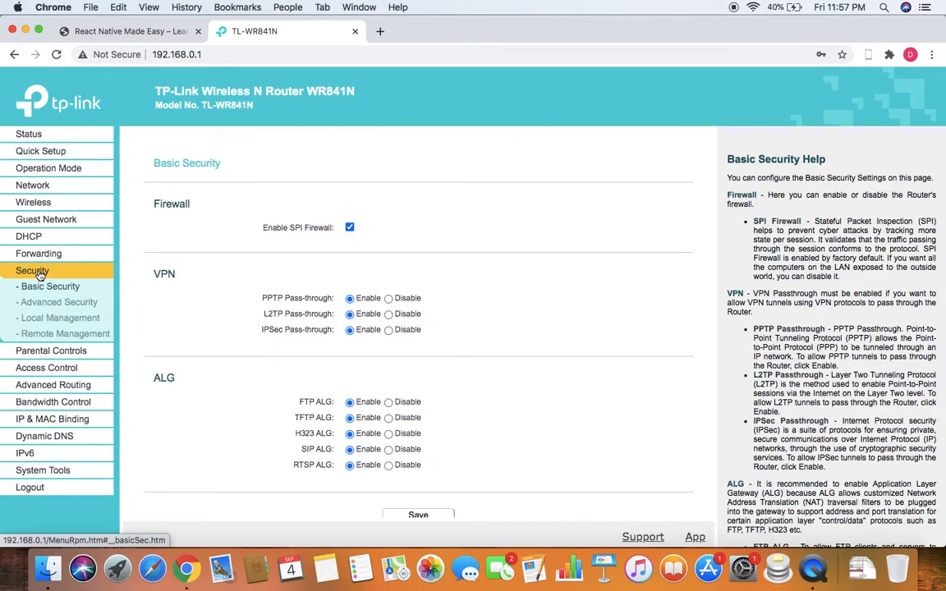
left_click(82, 333)
left_click(382, 205)
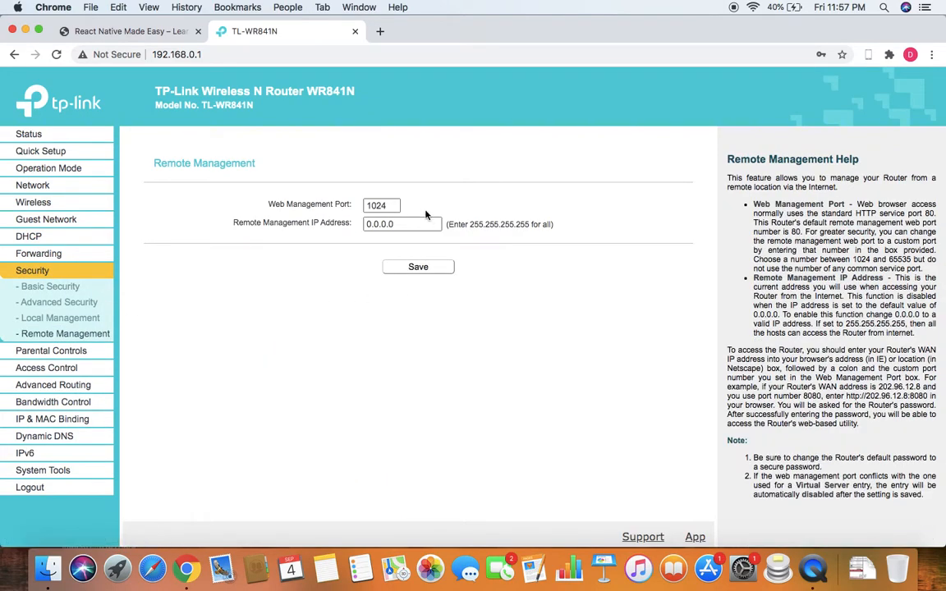
left_click(384, 224)
double_click(384, 223)
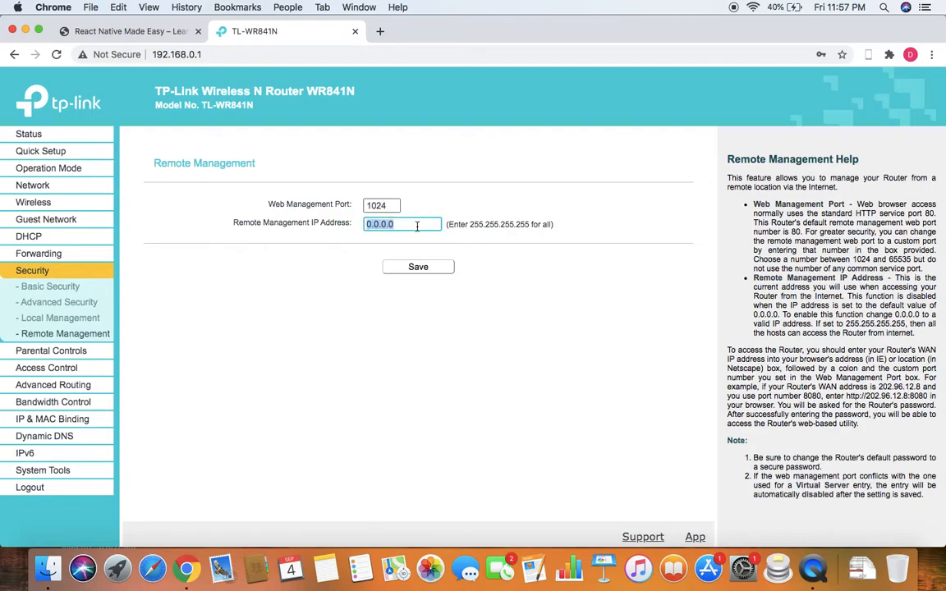
double_click(382, 205)
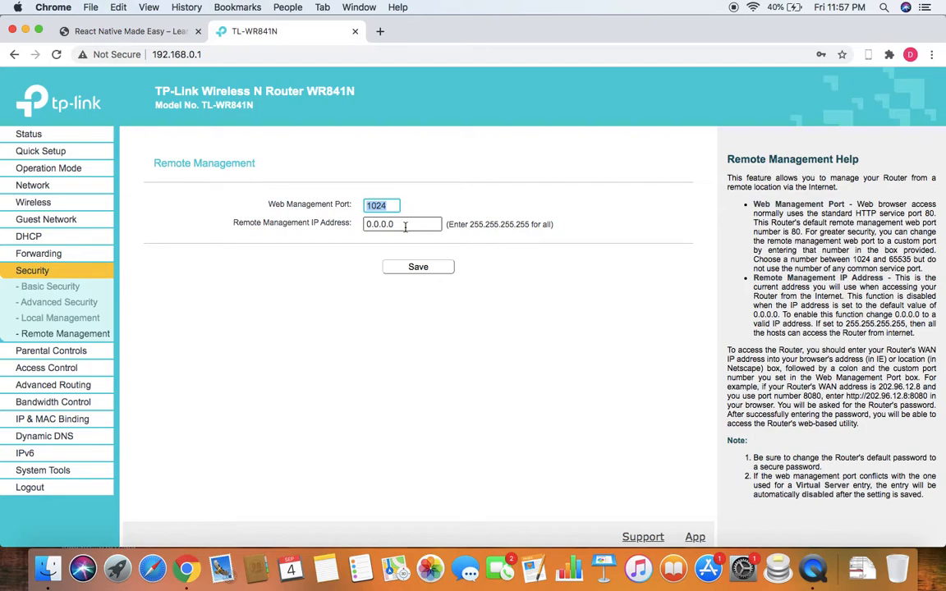
- Search Google for "my ip" in a new browser tab and copy the public IP address
left_click(380, 31)
left_click(333, 54)
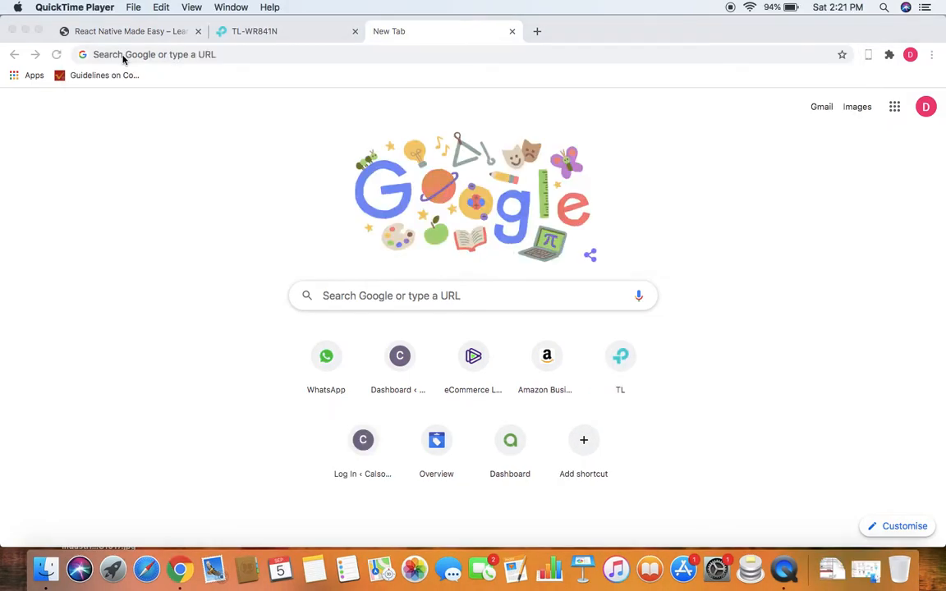
left_click(123, 56)
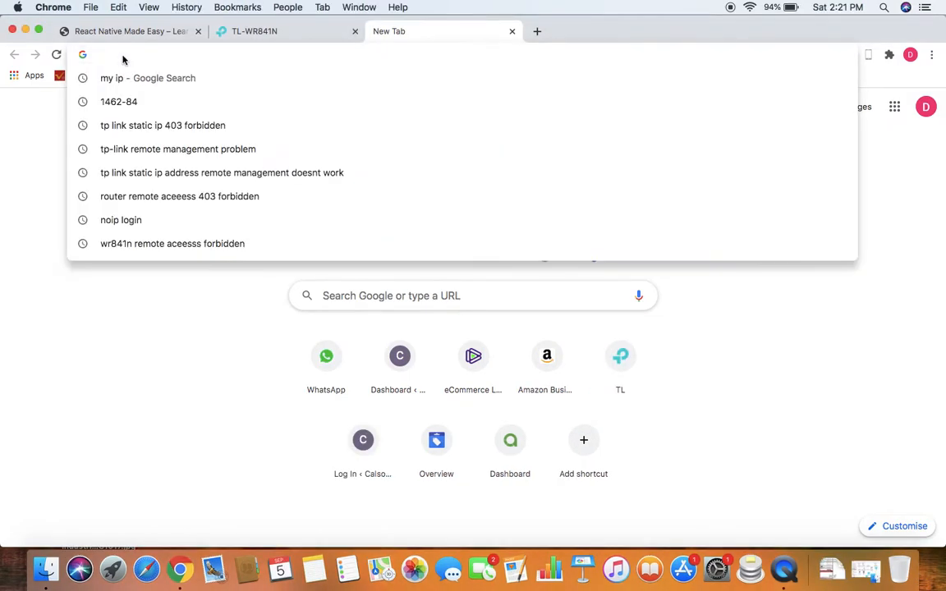
type("my ip")
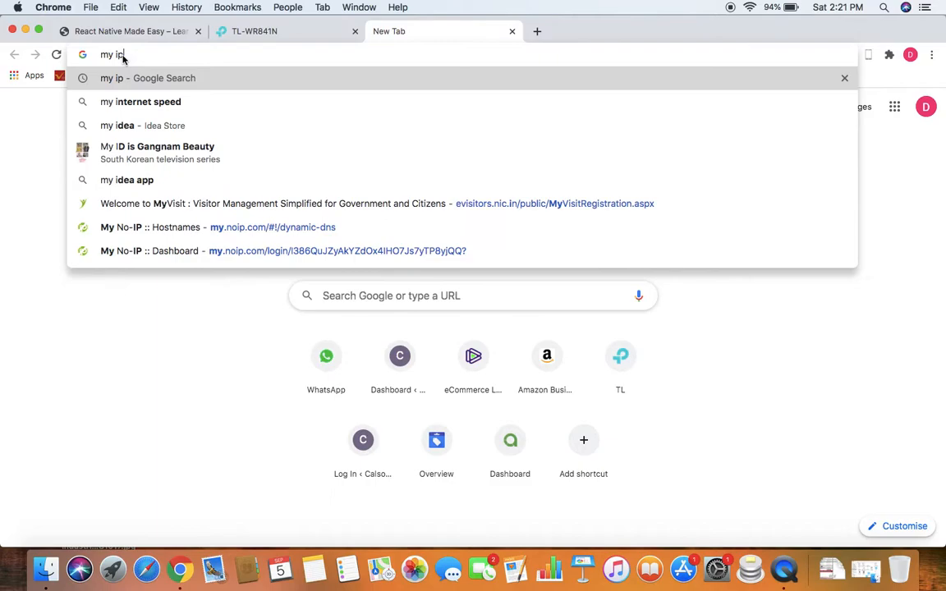
key("Return")
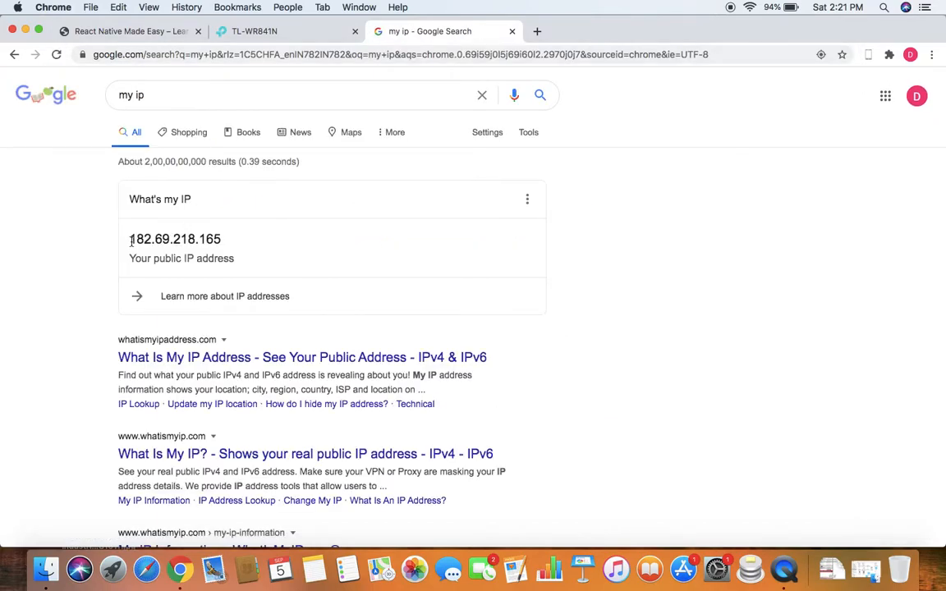
left_click(131, 240)
left_click_drag(131, 240, 228, 239)
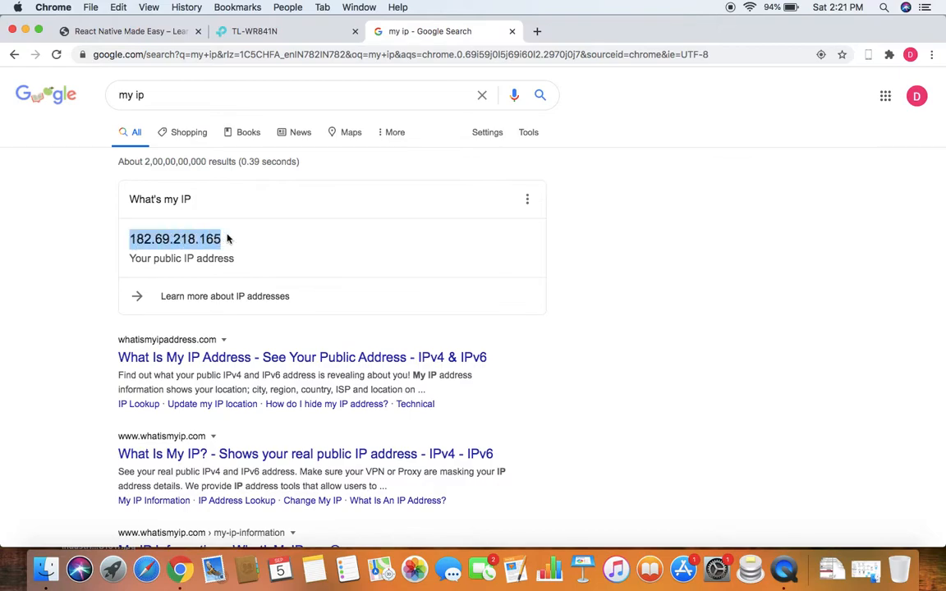
key("super+c")
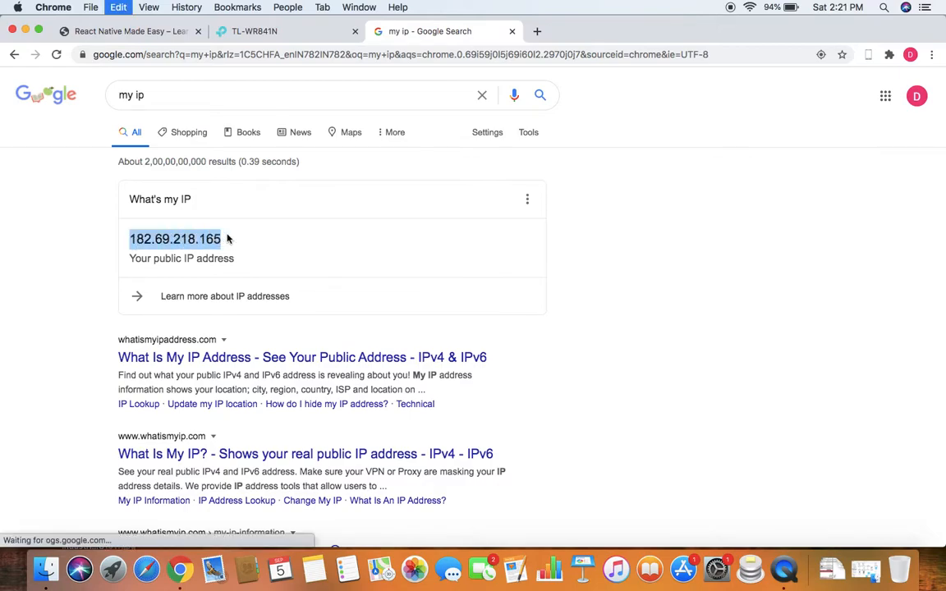
left_click(306, 33)
double_click(395, 223)
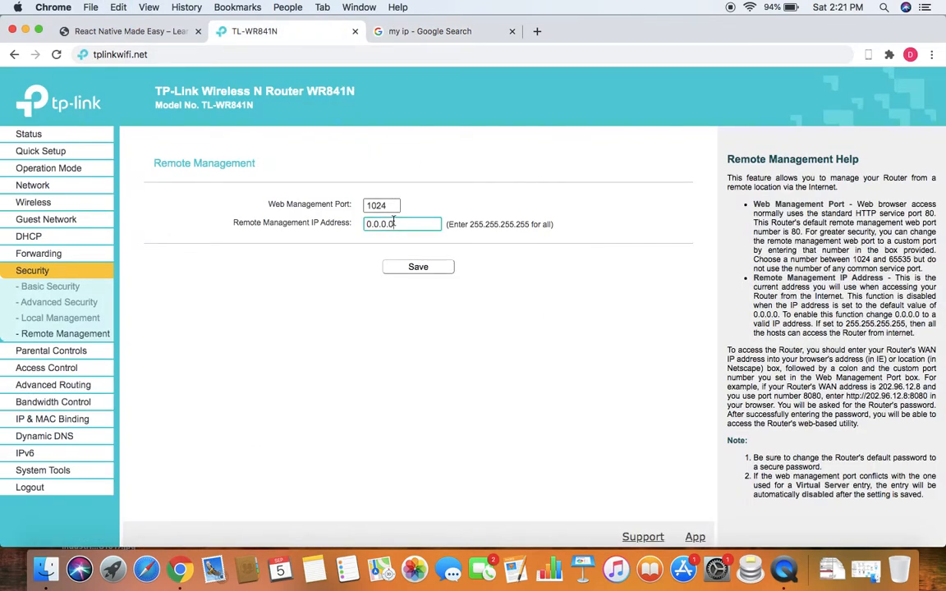
key("super+v")
double_click(418, 226)
- Connect the computer to the NETGEAR9 Wi-Fi network and check the active connection
left_click(440, 40)
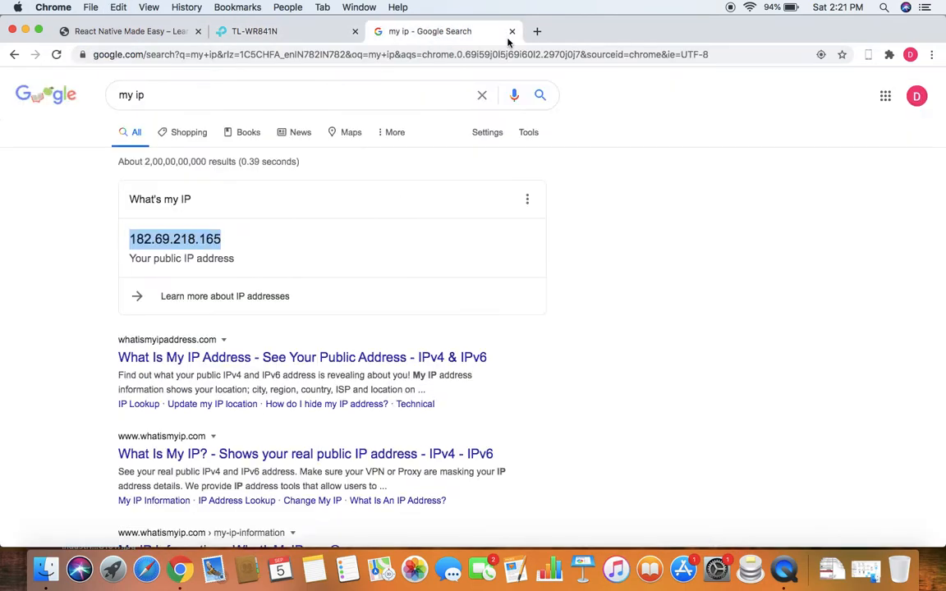
left_click(751, 7)
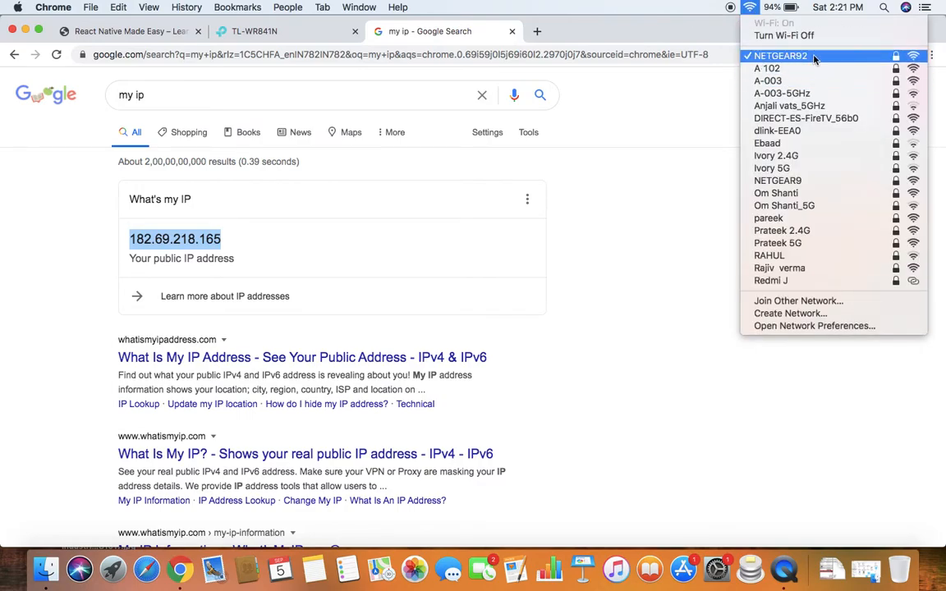
left_click(788, 181)
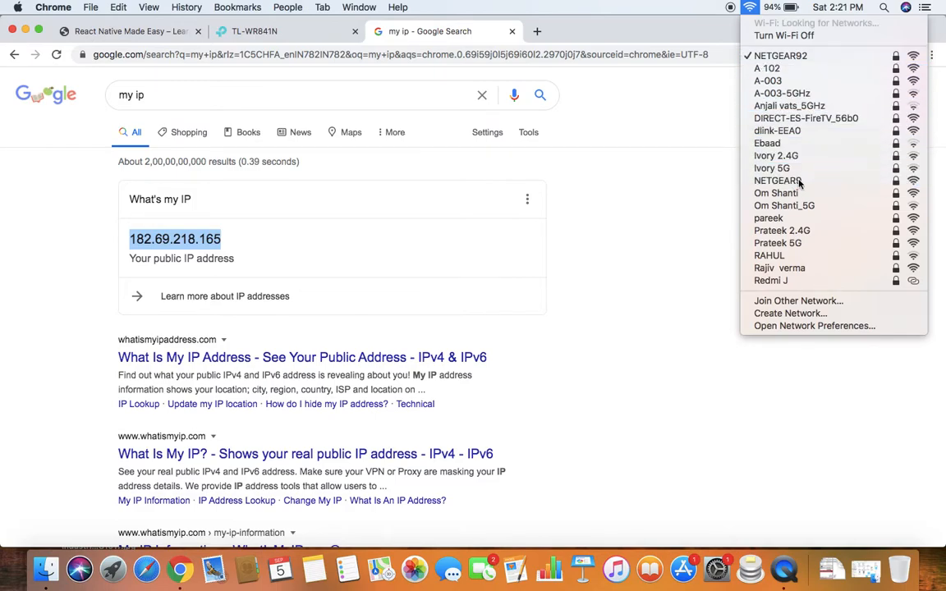
left_click(750, 7)
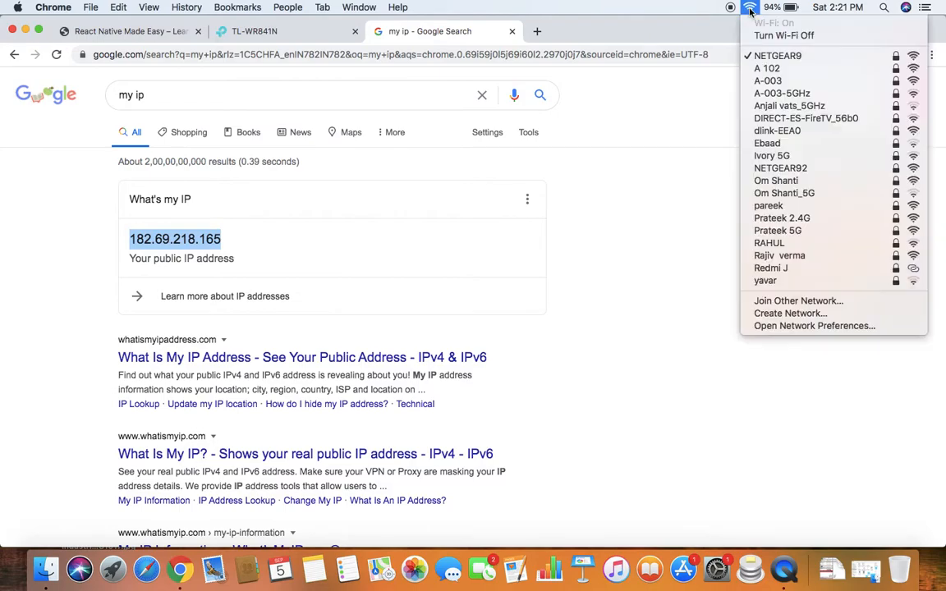
left_click(575, 54)
key("super+v")
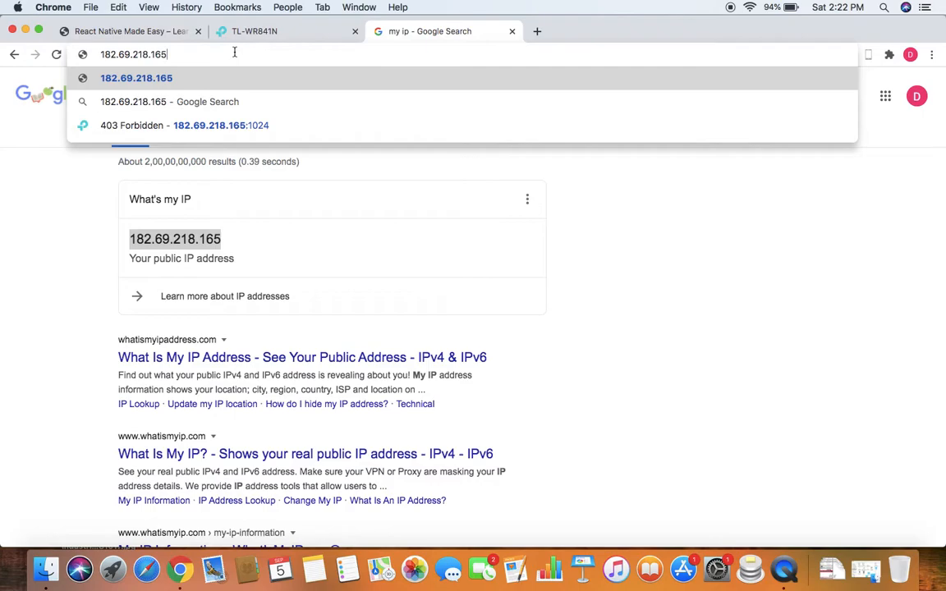
type(":1024")
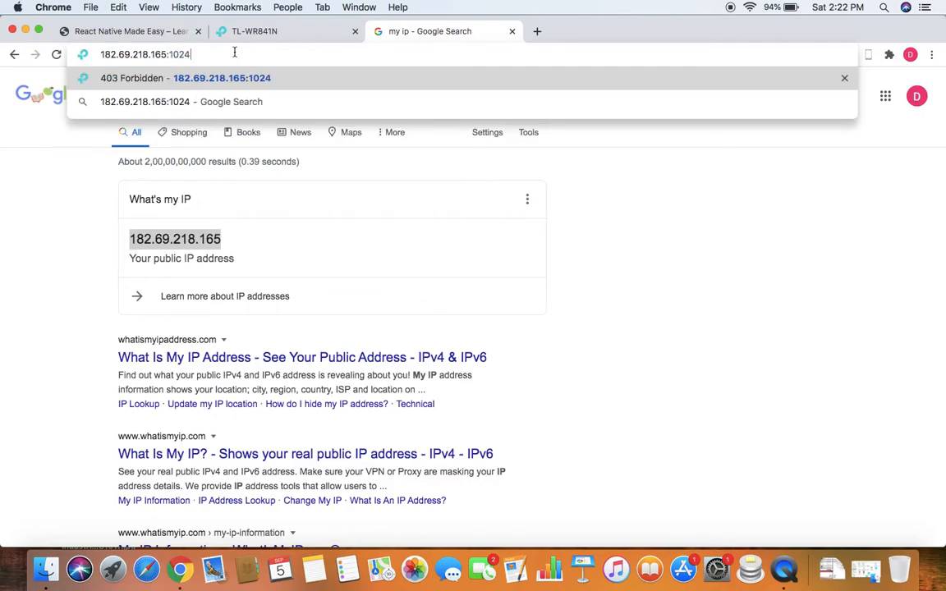
key("Return")
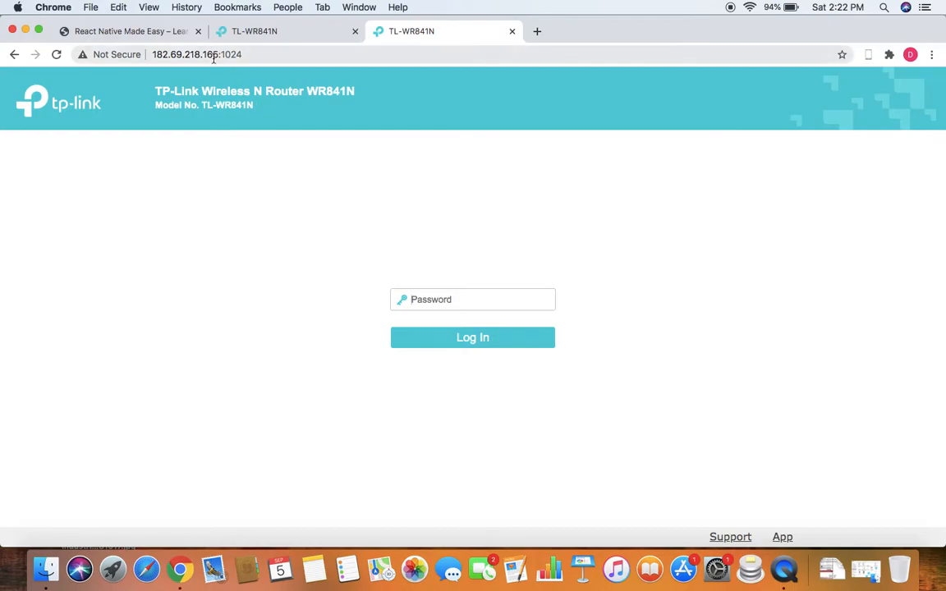
left_click(750, 7)
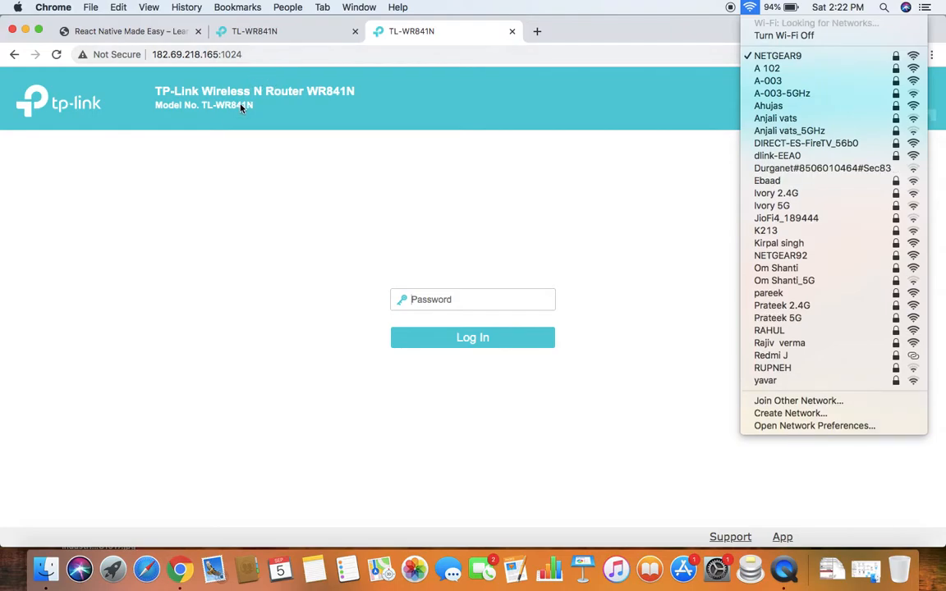
left_click(223, 165)
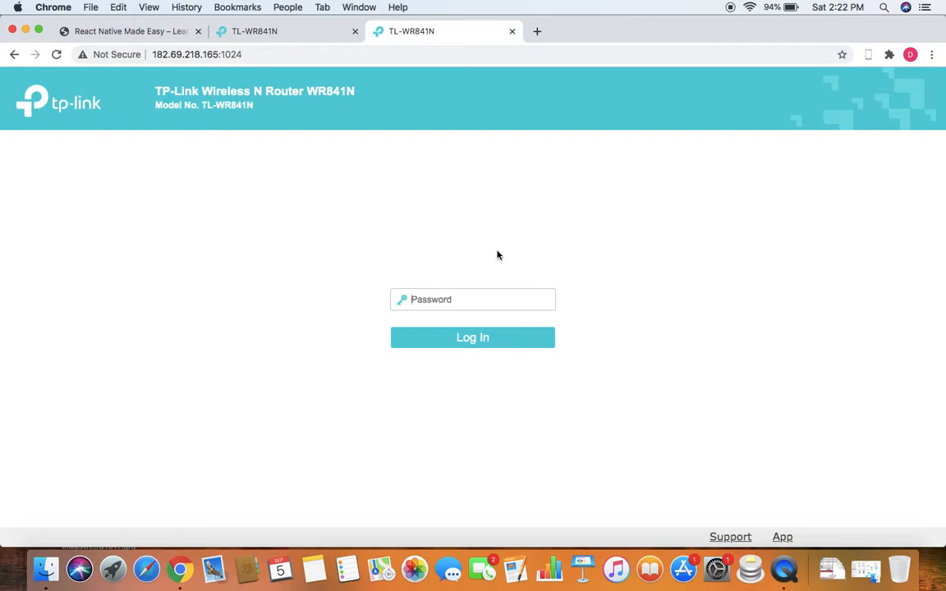
- Return to the router's Remote Management settings and reconnect the computer to the NETGEAR92 Wi-Fi network
left_click(319, 41)
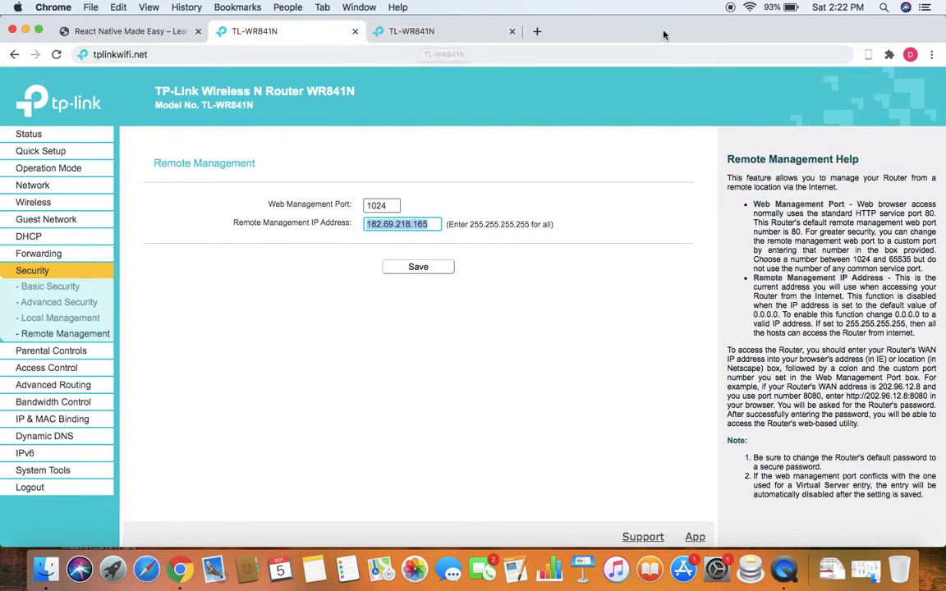
left_click(749, 8)
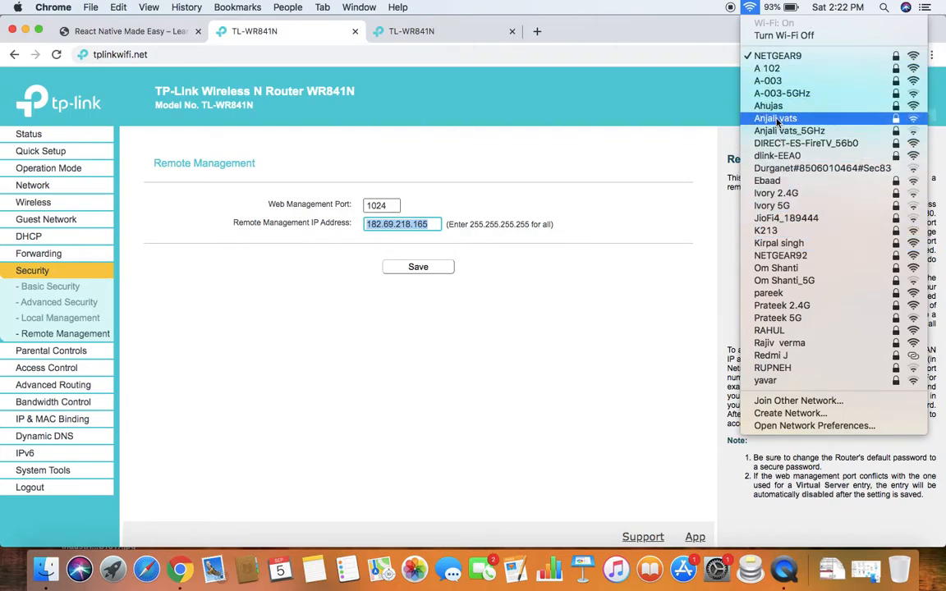
left_click(785, 257)
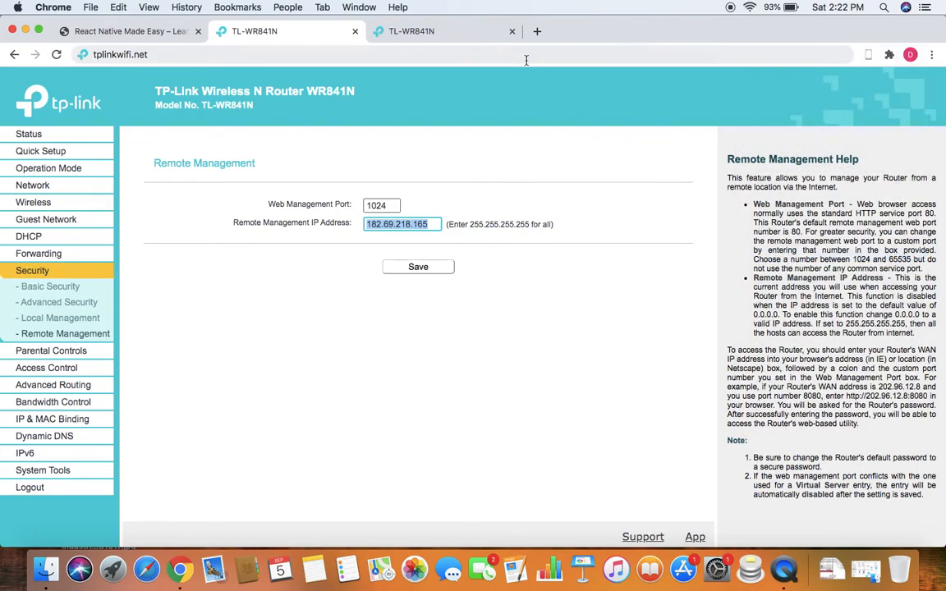
- Close the second TL-WR841N browser tab, open a blank tab in its place and return to the router's Remote Management settings
left_click(510, 33)
double_click(376, 206)
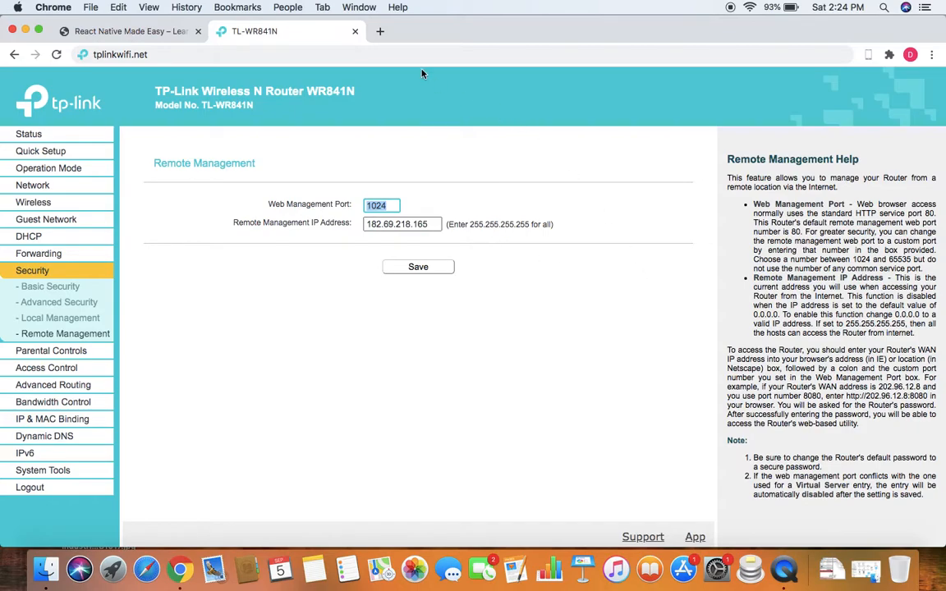
left_click(380, 32)
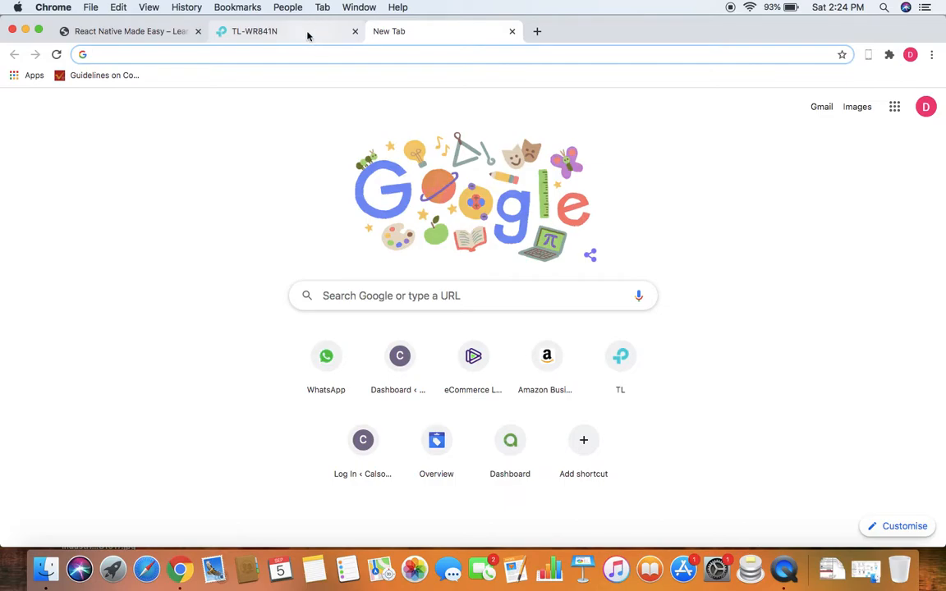
left_click(309, 35)
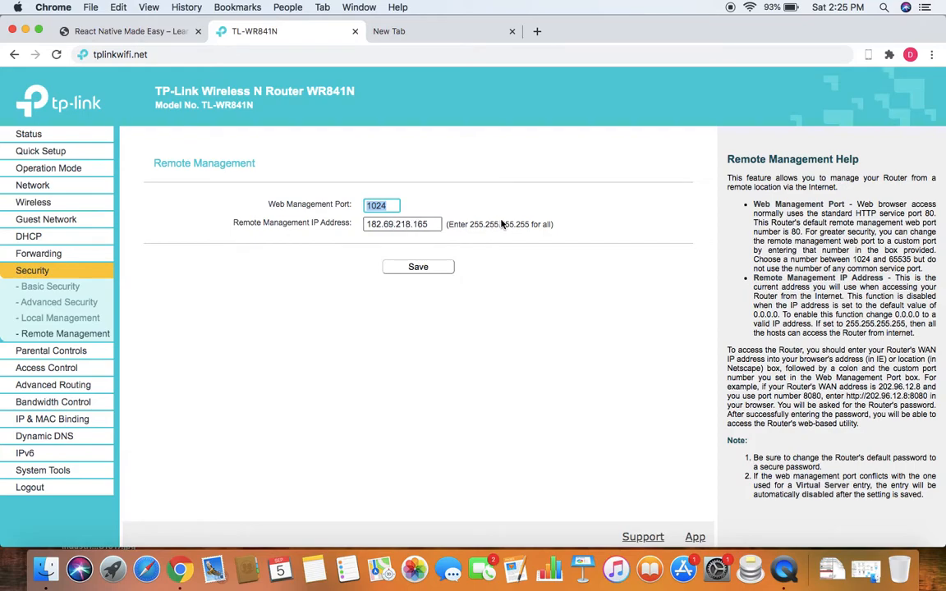
- Set the router's Remote Management IP Address to 255.255.255.255 so all hosts are allowed, and save the settings
double_click(401, 223)
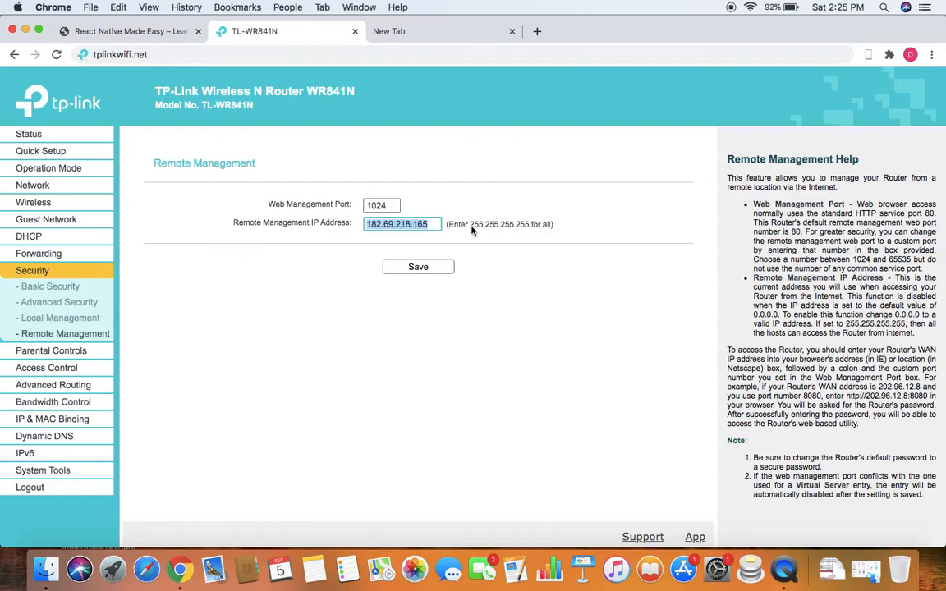
left_click_drag(470, 225, 530, 231)
key("super+c")
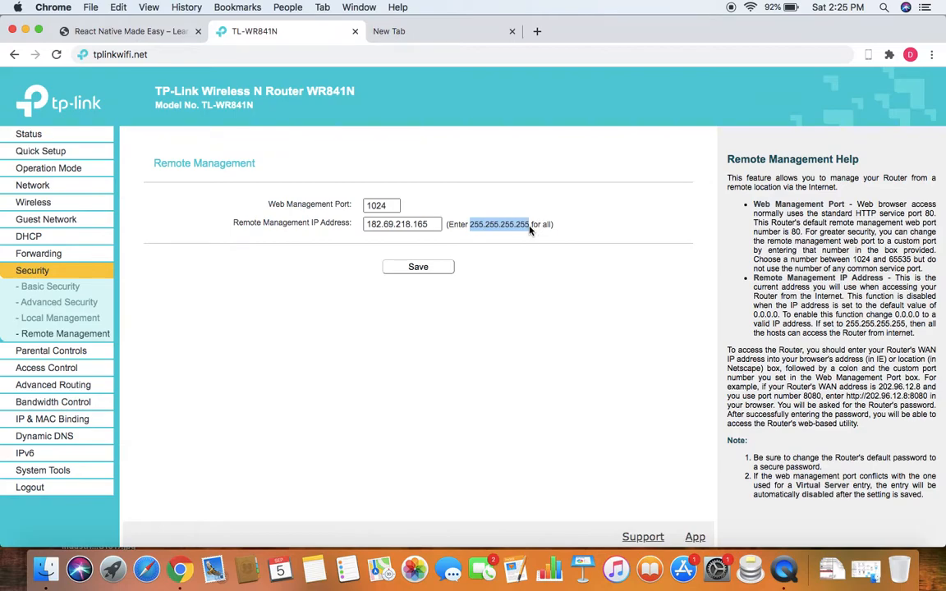
double_click(408, 224)
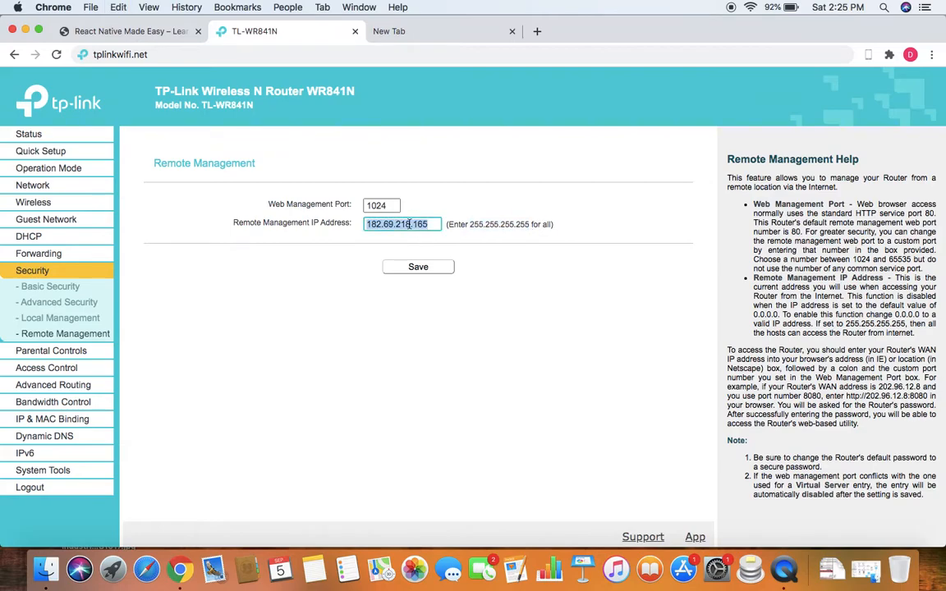
key("super+v")
left_click(431, 271)
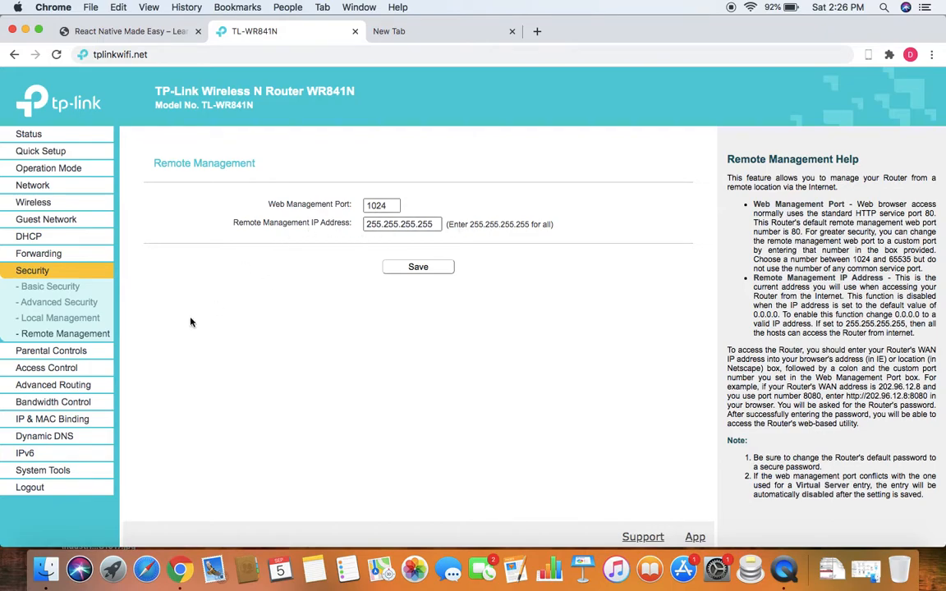
- Open the router's Dynamic DNS settings and review the available service providers
left_click(55, 439)
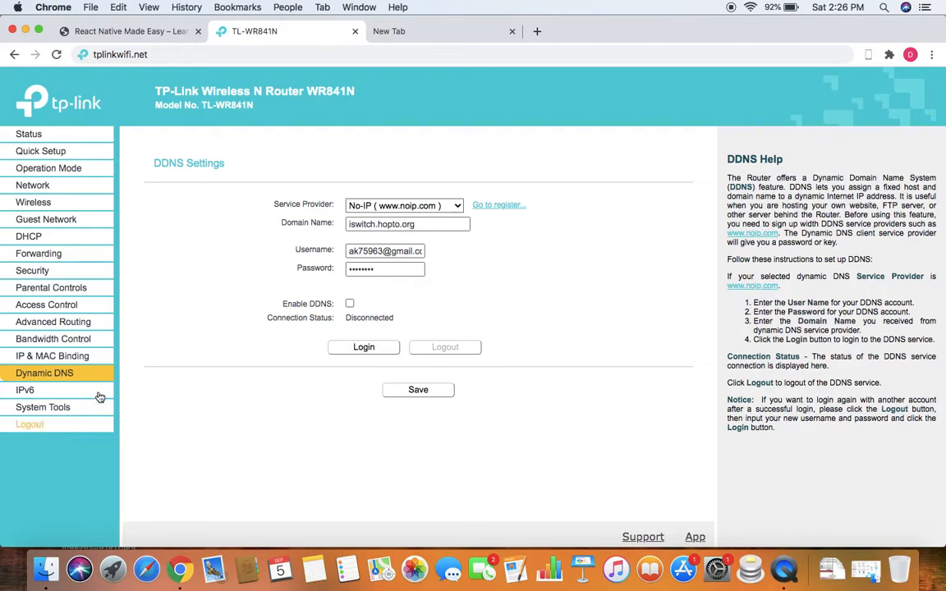
left_click(452, 205)
left_click(276, 197)
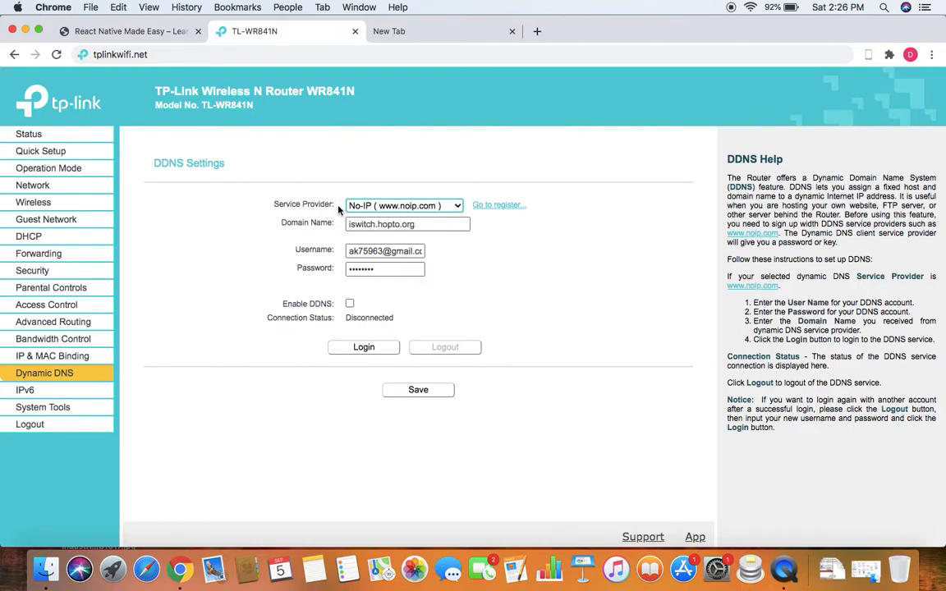
left_click(382, 204)
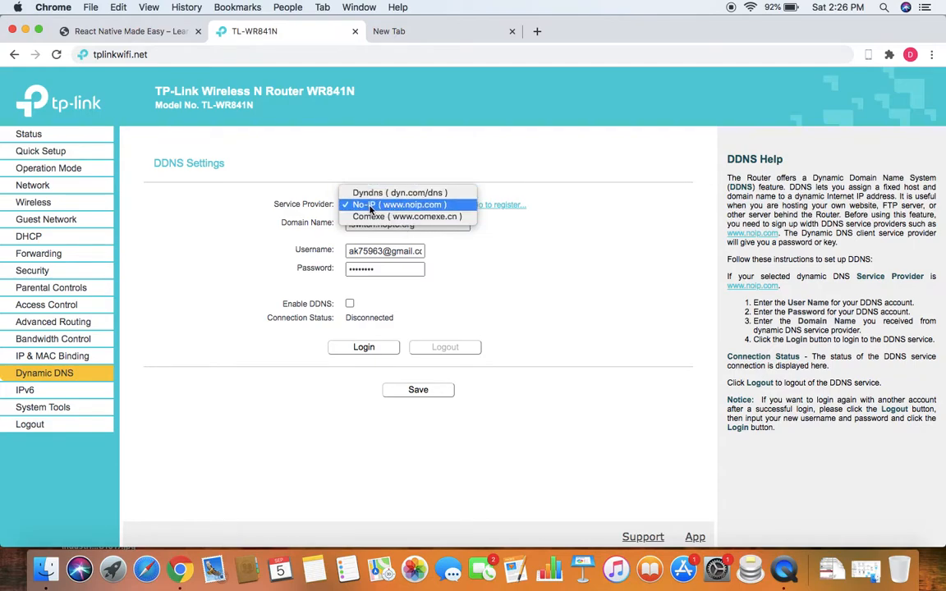
left_click(573, 201)
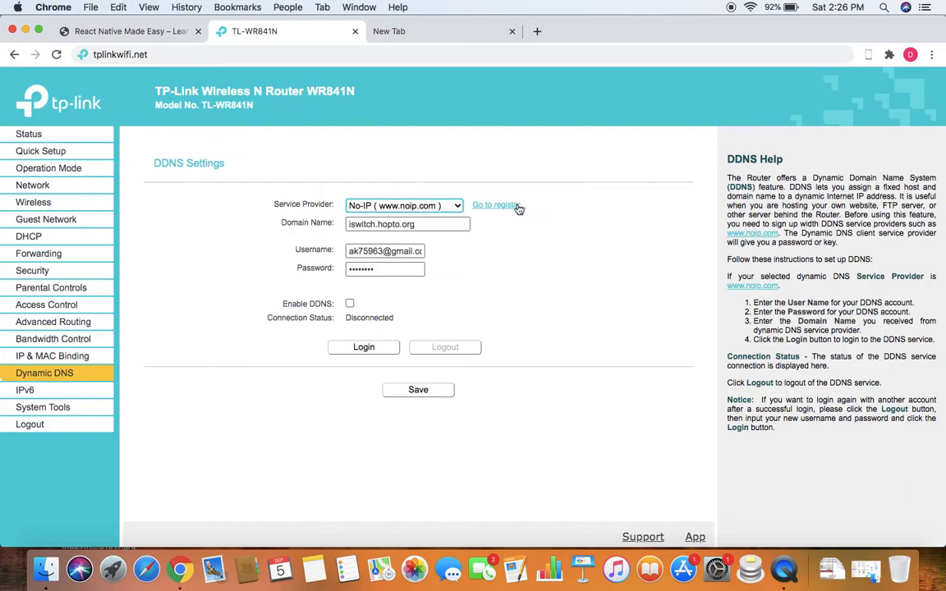
left_click(408, 204)
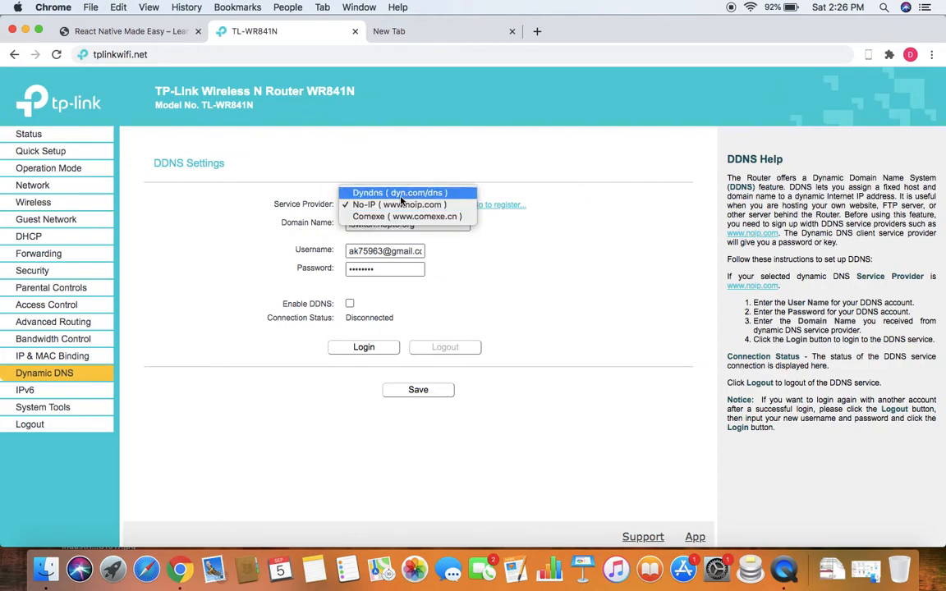
left_click(564, 199)
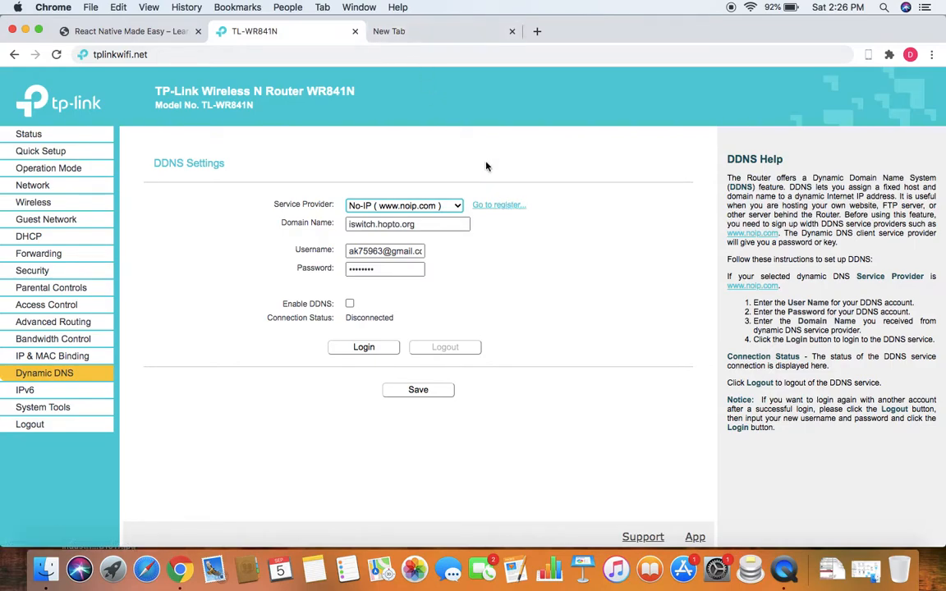
- Search the web for "no ip" in the blank browser tab and open the No-IP website
left_click(416, 32)
type("no ip")
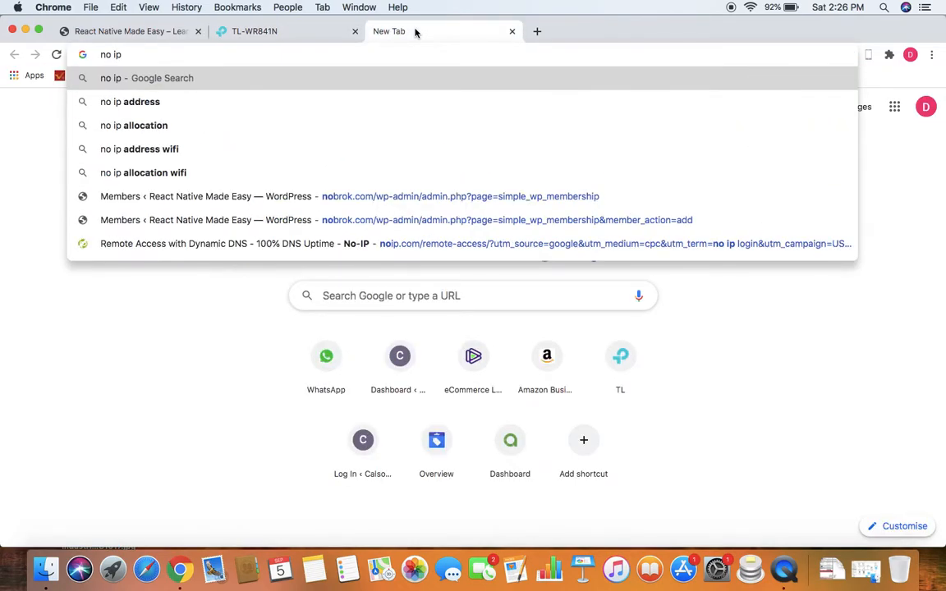
key("Return")
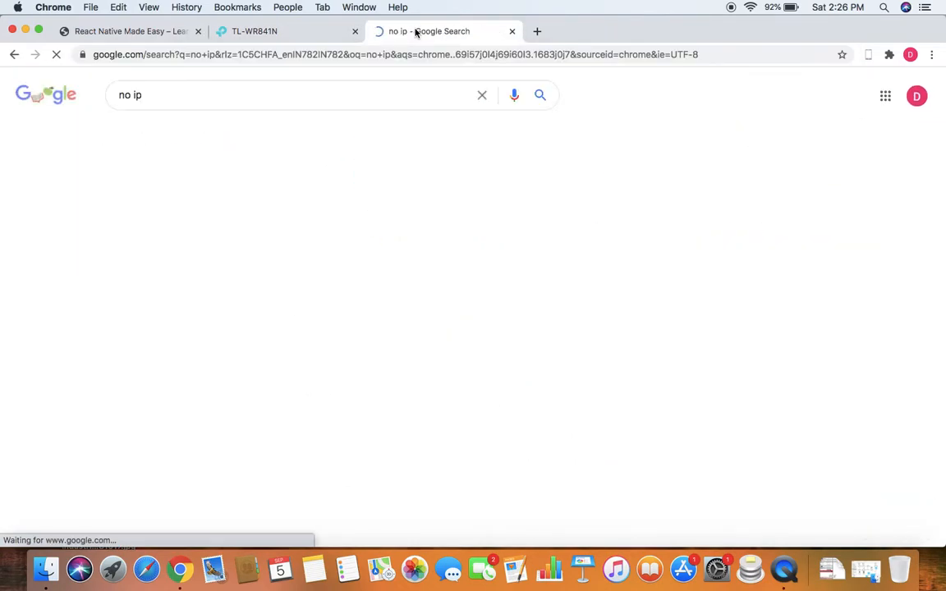
left_click(186, 207)
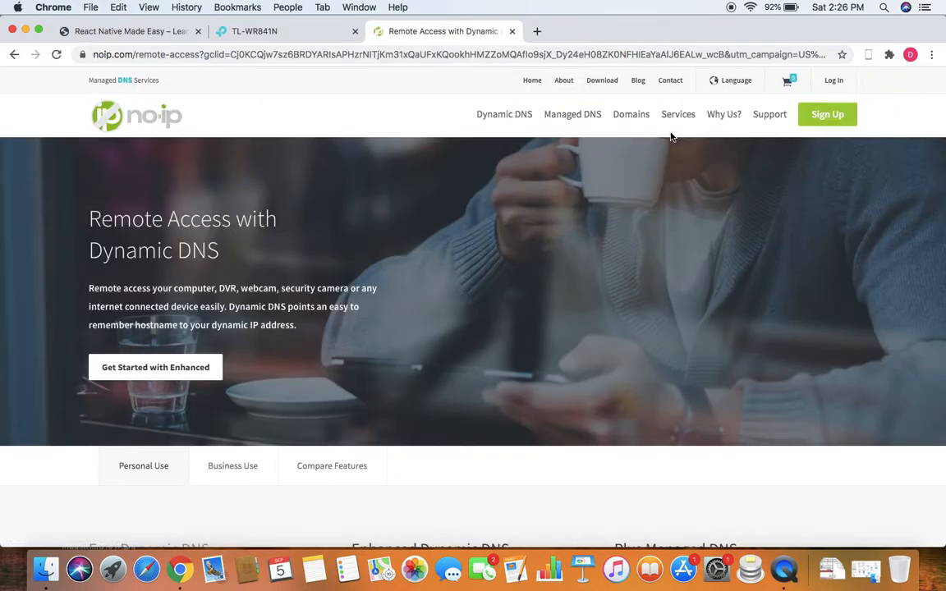
- Examine the No-IP account sign-up form, including its hostname field and plan comparison, and return to the previous page
left_click(842, 120)
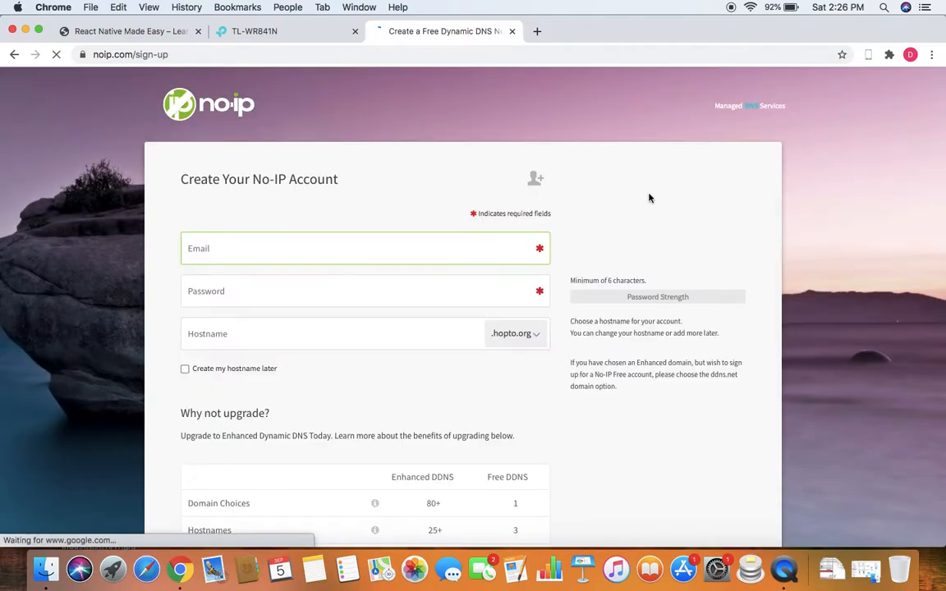
scroll(463, 337, "down", 5)
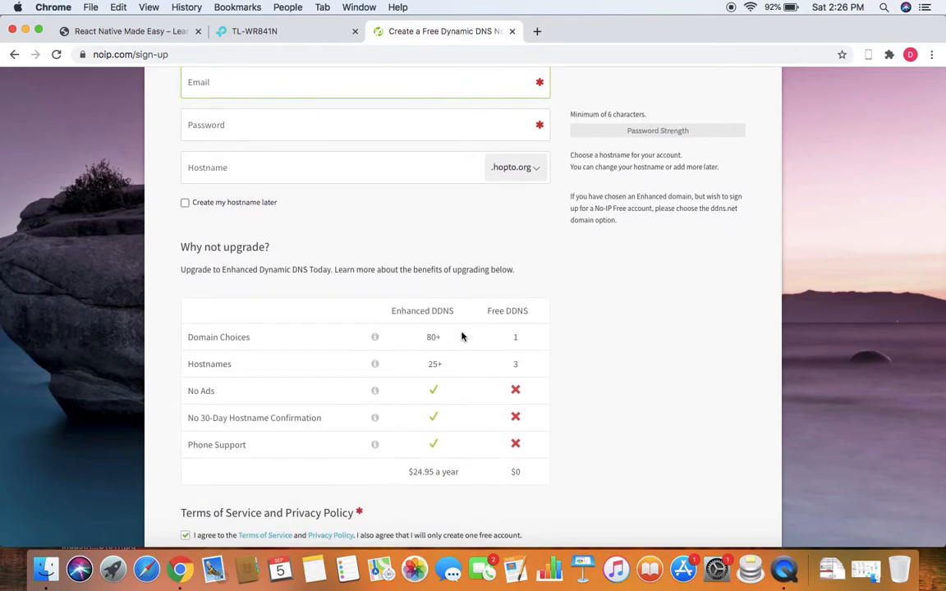
left_click(430, 165)
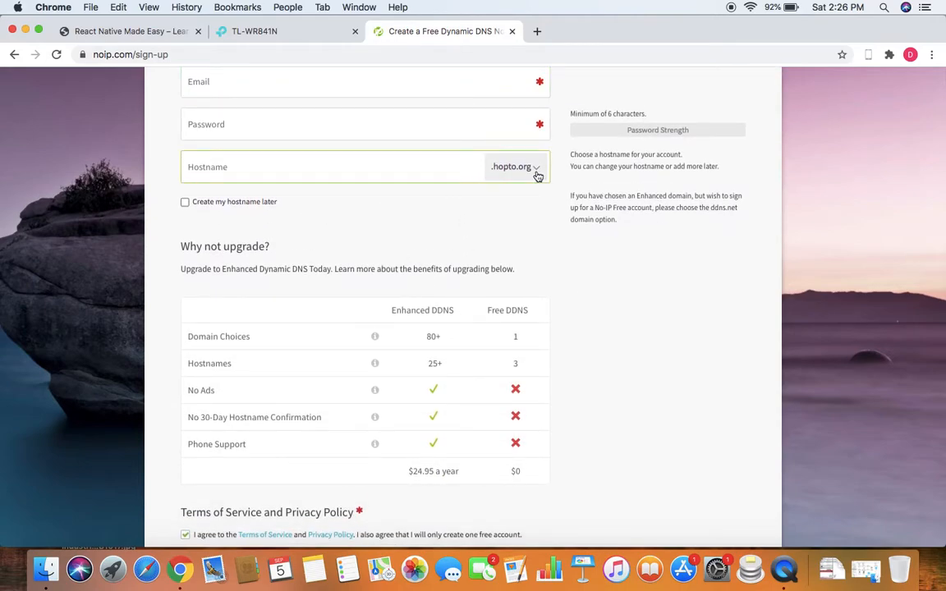
scroll(347, 234, "up", 5)
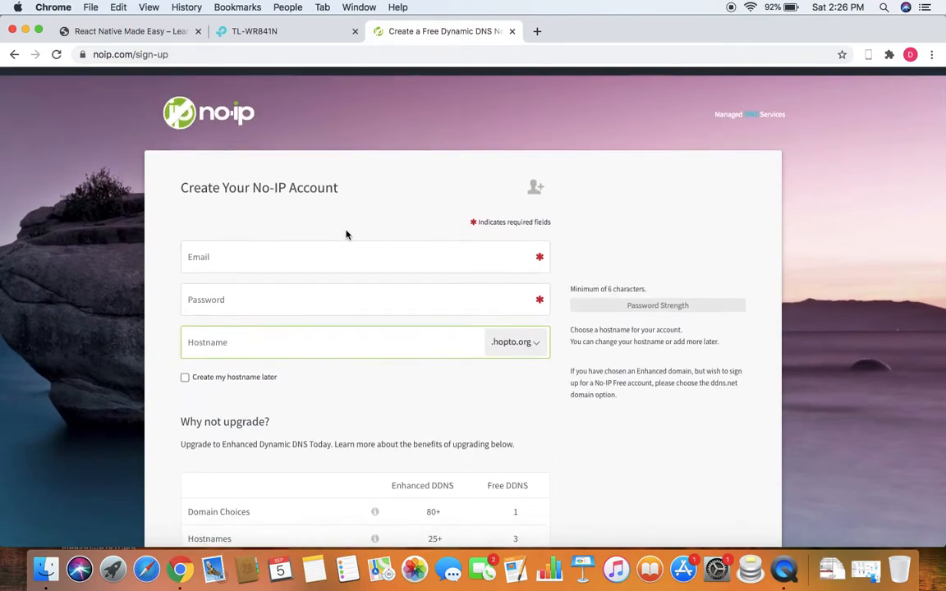
left_click(12, 55)
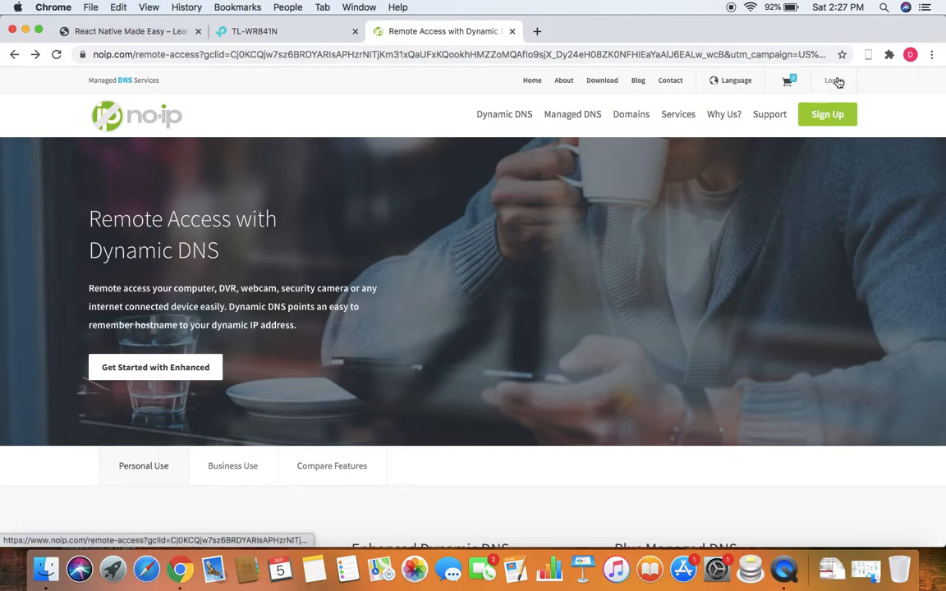
- Log in to No-IP with the saved account e-mail and the account password, and dismiss the password check and security question prompts
left_click(835, 81)
left_click(464, 184)
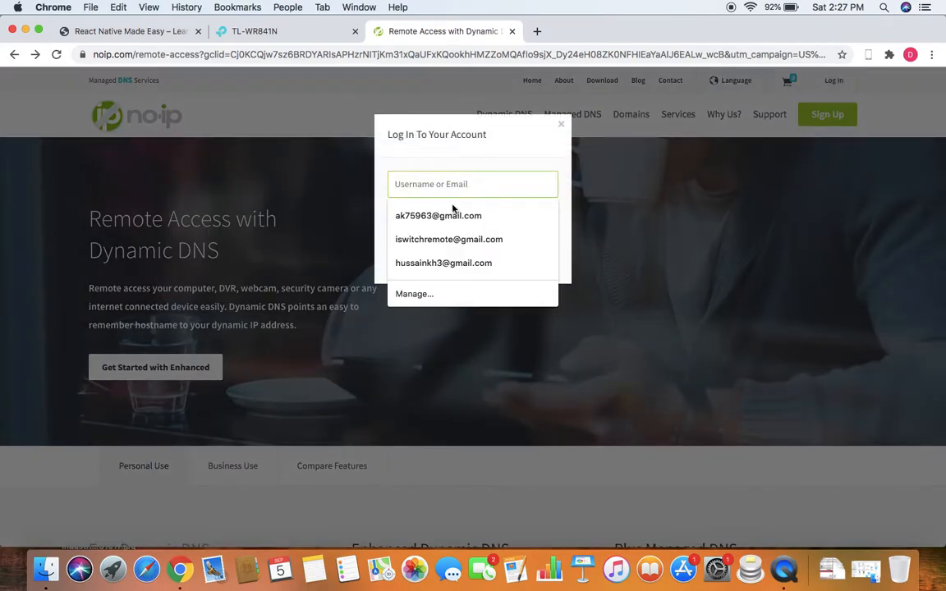
left_click(450, 216)
left_click(464, 229)
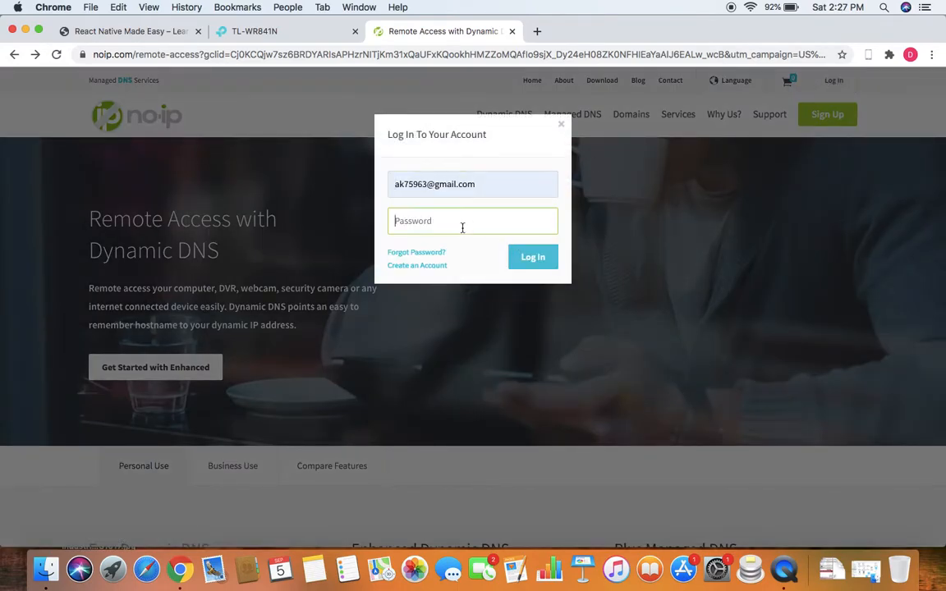
type("••••••••")
left_click(540, 258)
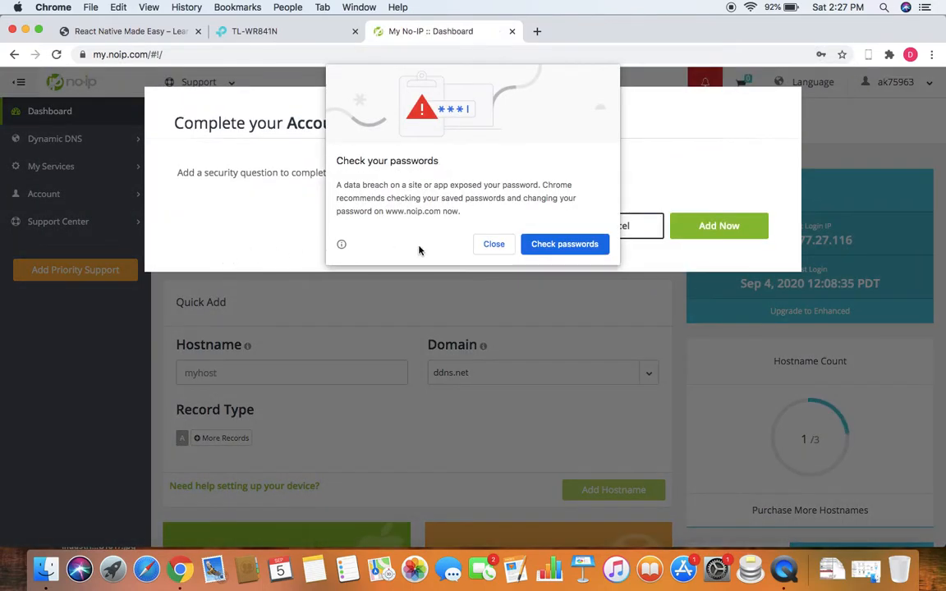
left_click(493, 248)
left_click(607, 235)
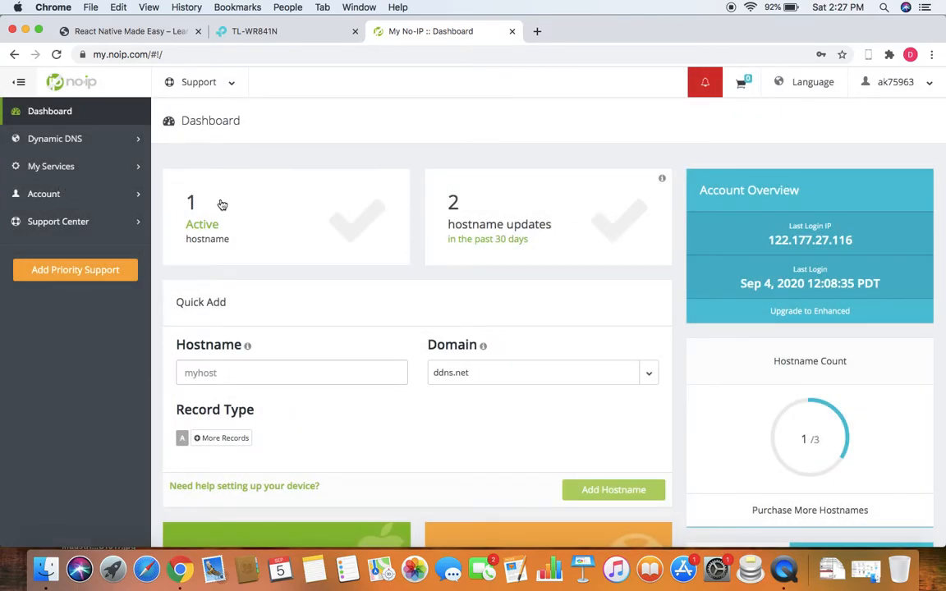
- Open the list of active hostnames from the No-IP dashboard and examine the registered hostname
left_click(221, 205)
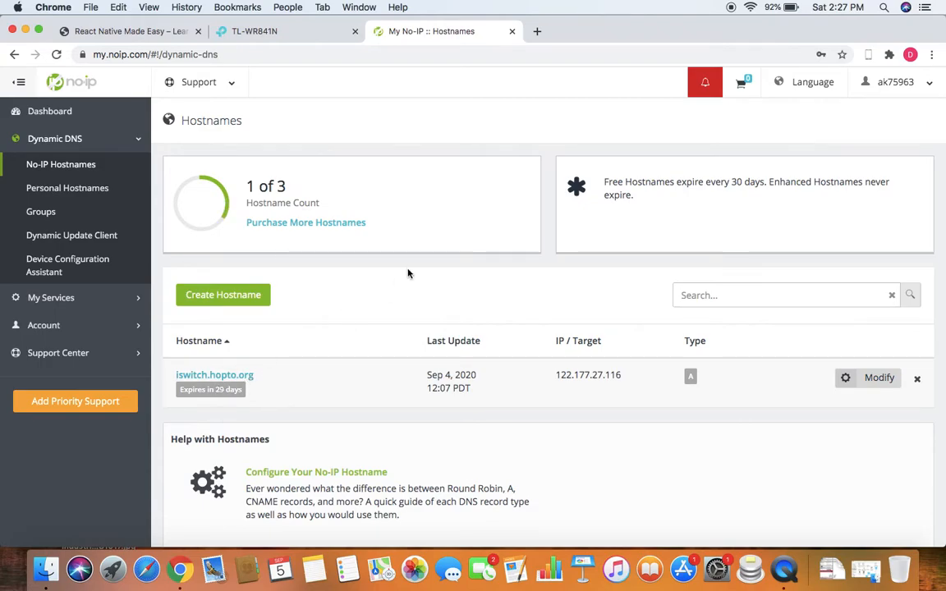
scroll(408, 273, "down", 1)
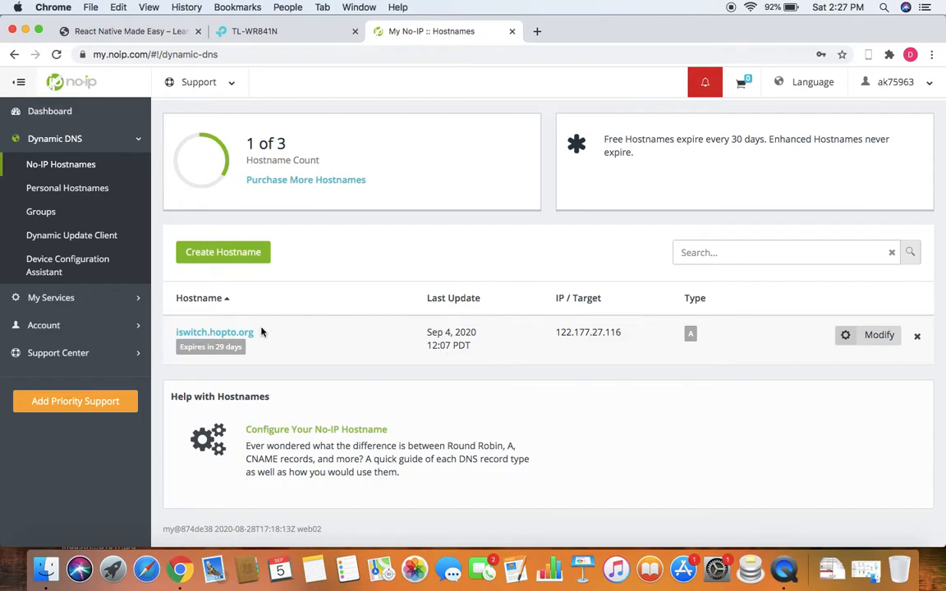
scroll(262, 332, "up", 2)
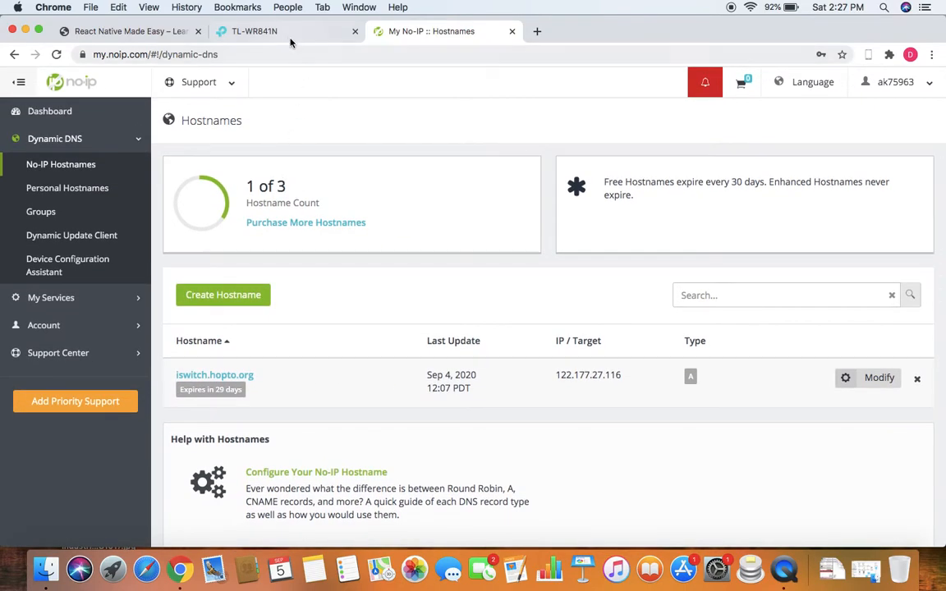
- Compare the domain name in the router's DDNS settings with the No-IP hostname, and open the No-IP account options
left_click(259, 32)
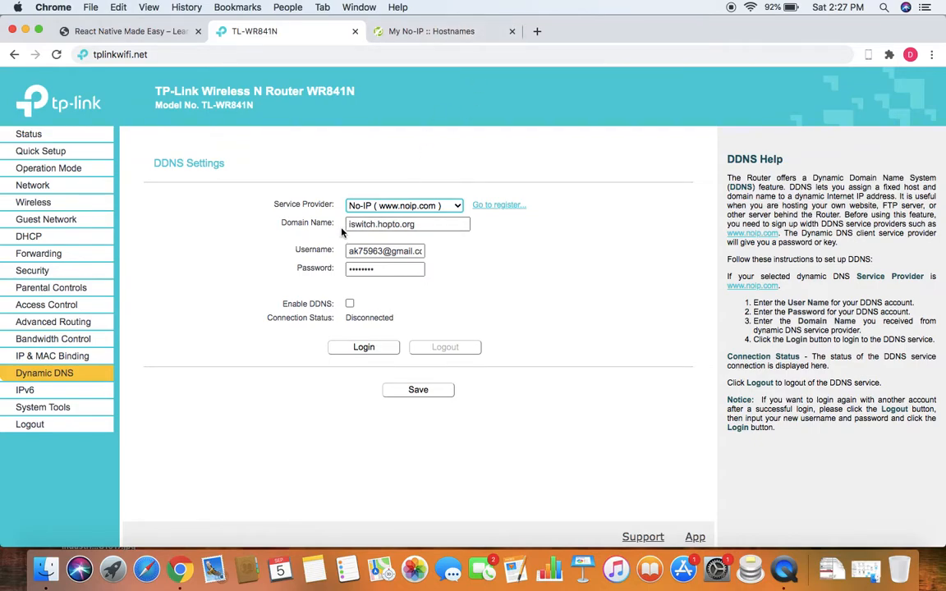
left_click_drag(348, 227, 445, 222)
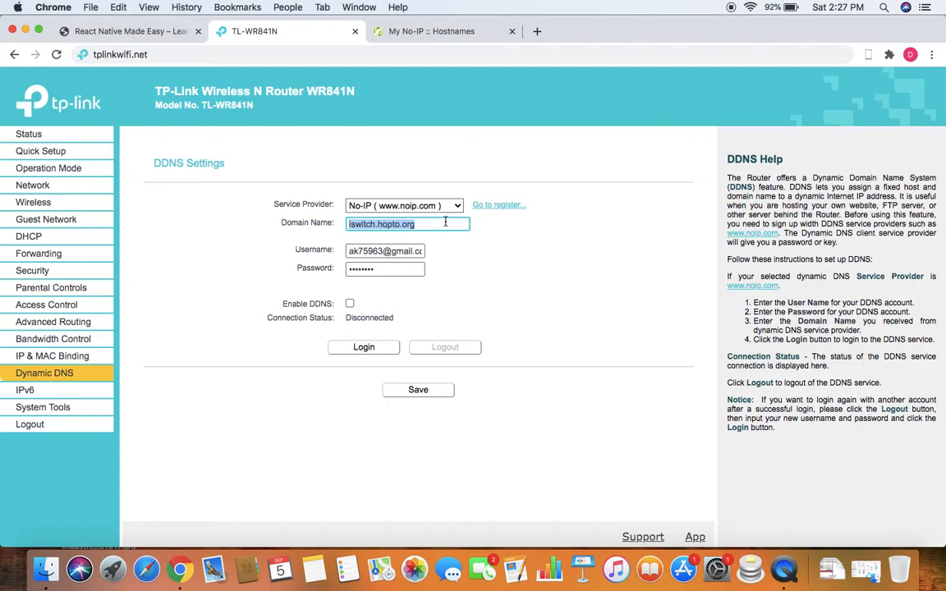
left_click(285, 211)
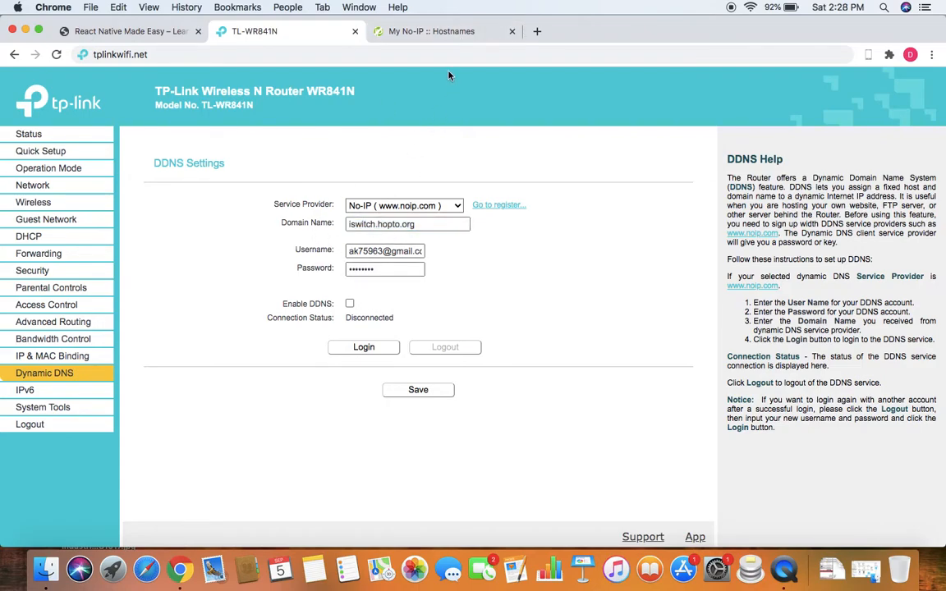
left_click(448, 33)
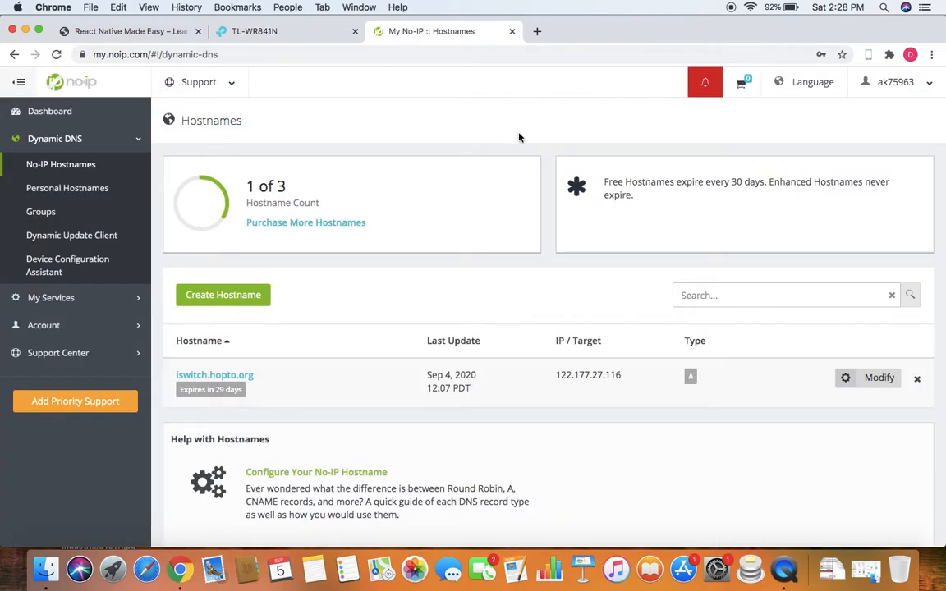
left_click(922, 88)
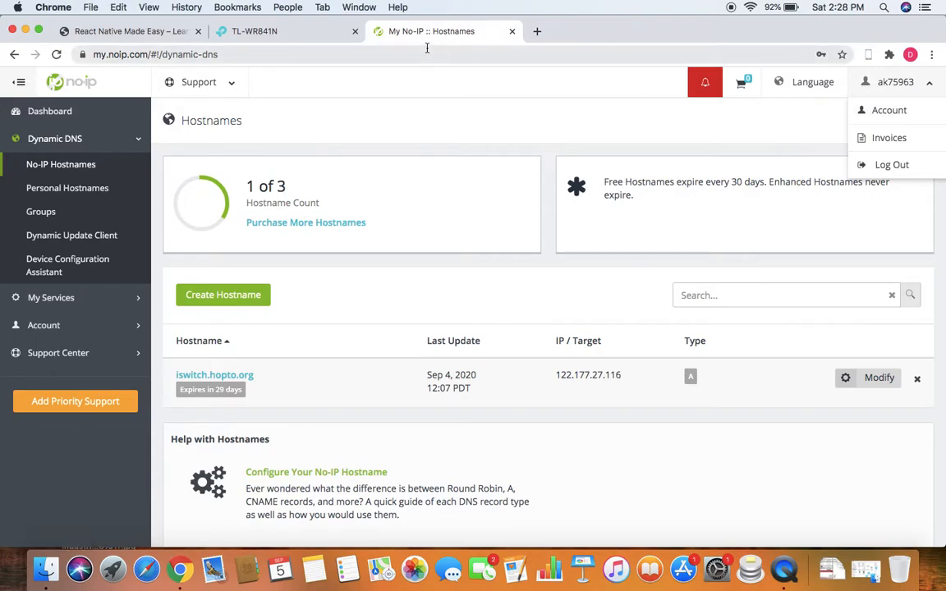
- Enable DDNS in the router's settings for iswitch.hopto.org and log in to the No-IP service
left_click(263, 31)
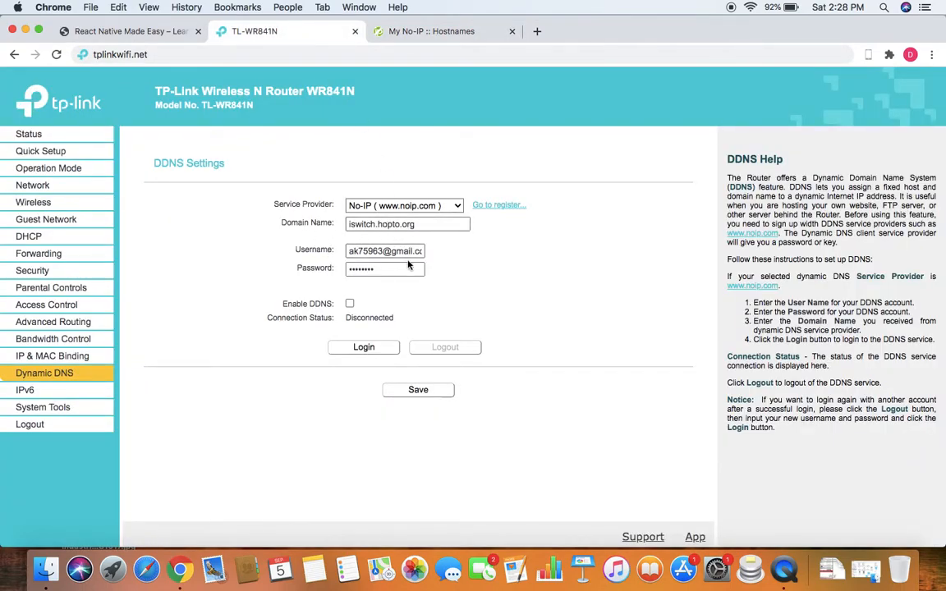
left_click(350, 304)
left_click(364, 348)
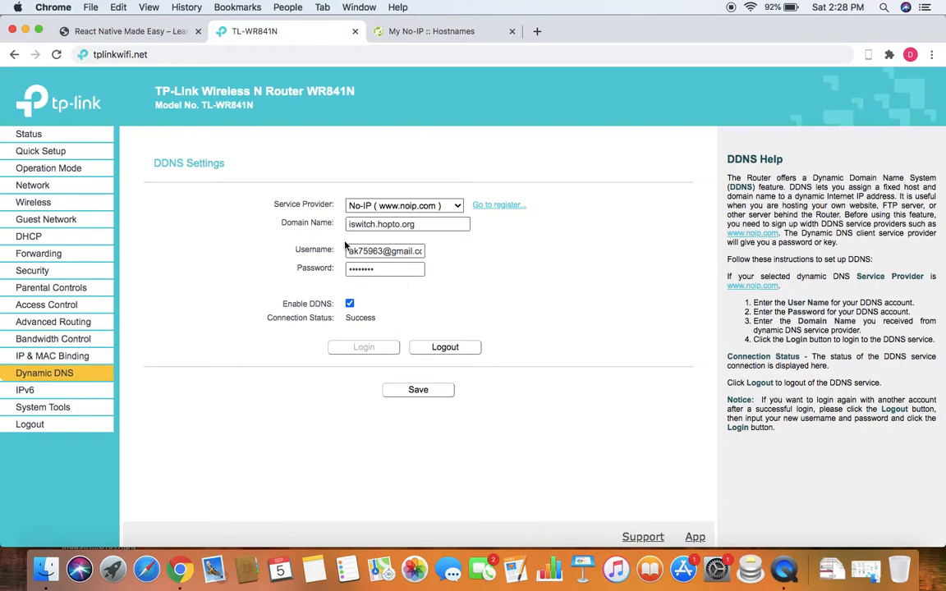
- Reload the No-IP hostnames page and check the IP target listed for iswitch.hopto.org
left_click(442, 34)
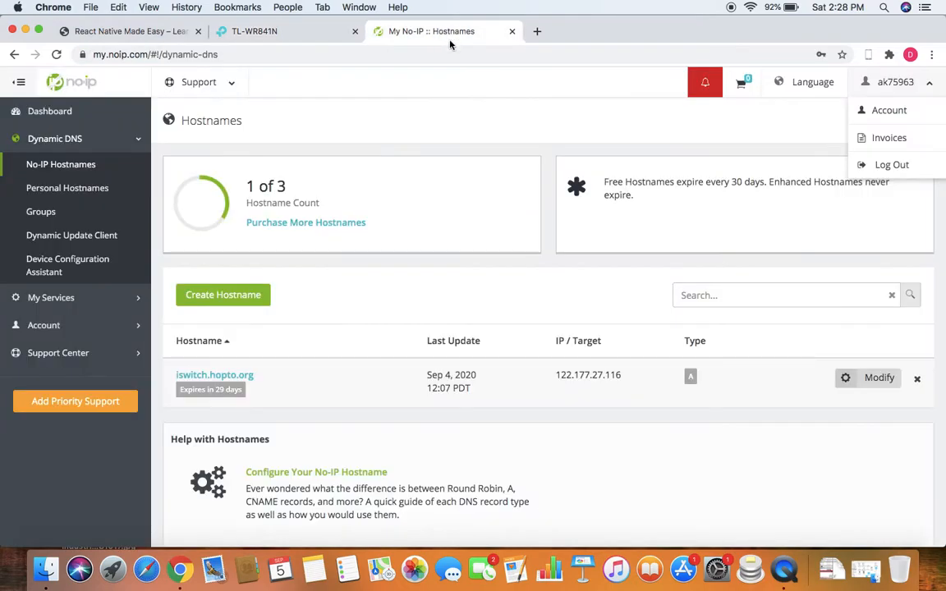
left_click(423, 62)
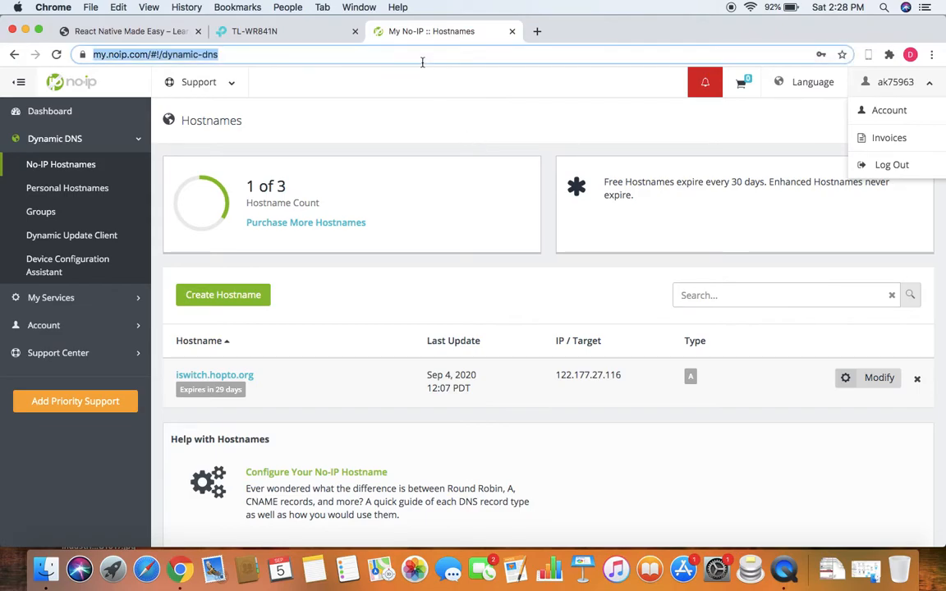
key("Return")
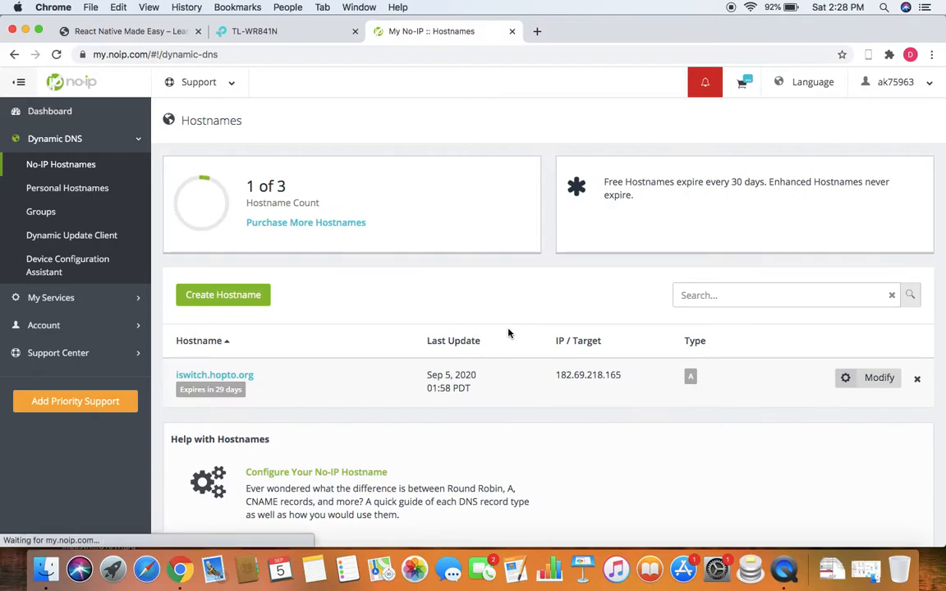
left_click_drag(558, 376, 626, 376)
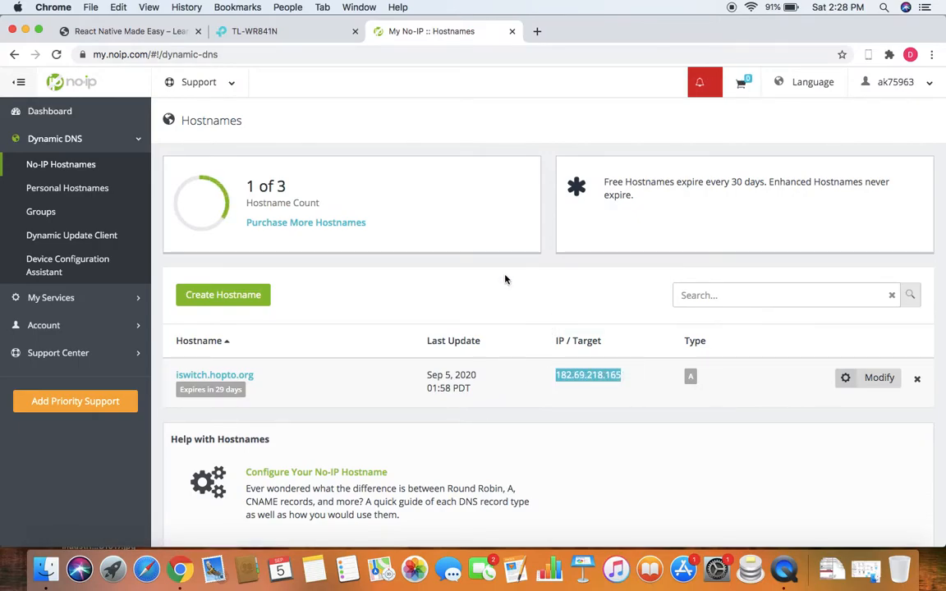
- Compare the router's DDNS settings with the No-IP hostname record, and save the DDNS settings
left_click(240, 31)
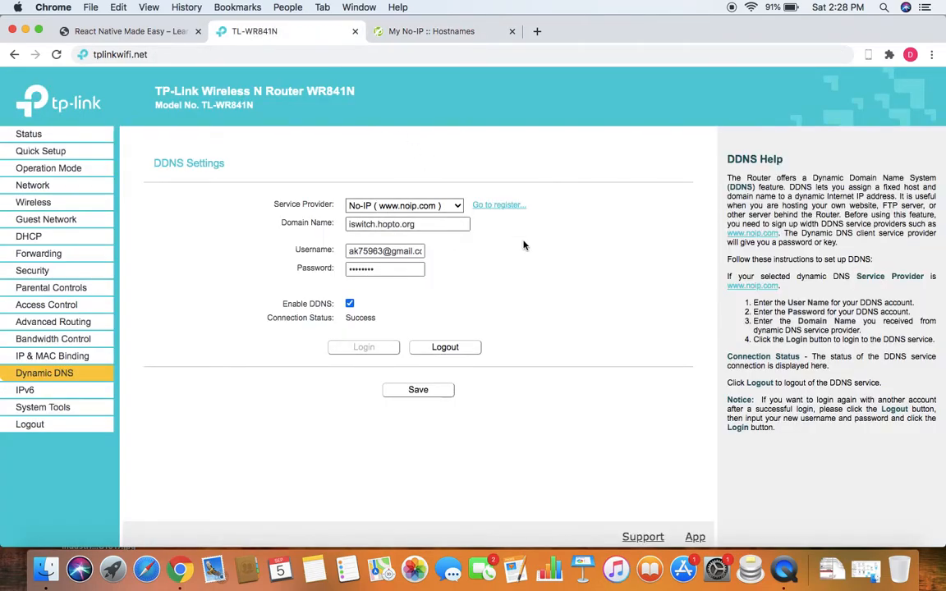
left_click(437, 33)
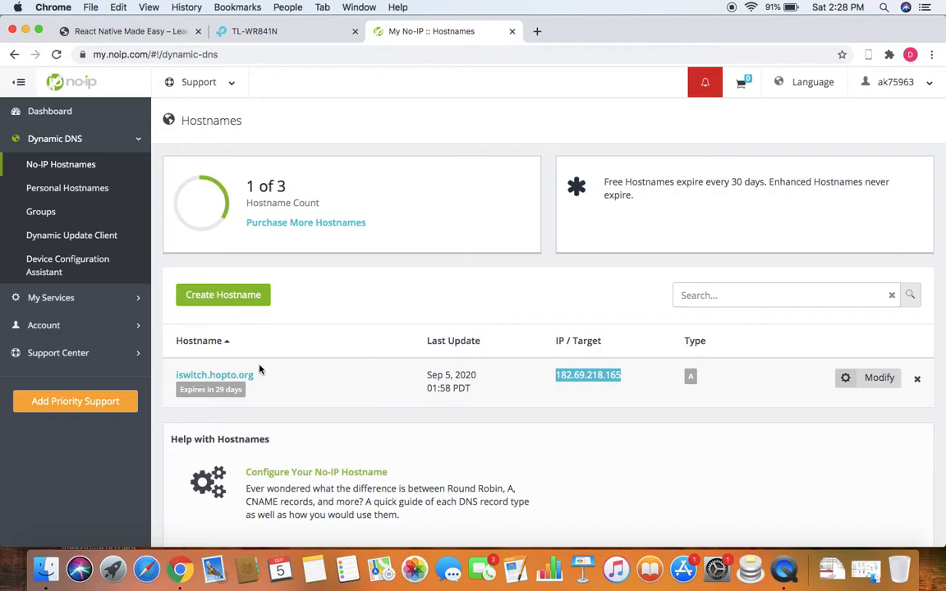
left_click(313, 30)
left_click(419, 389)
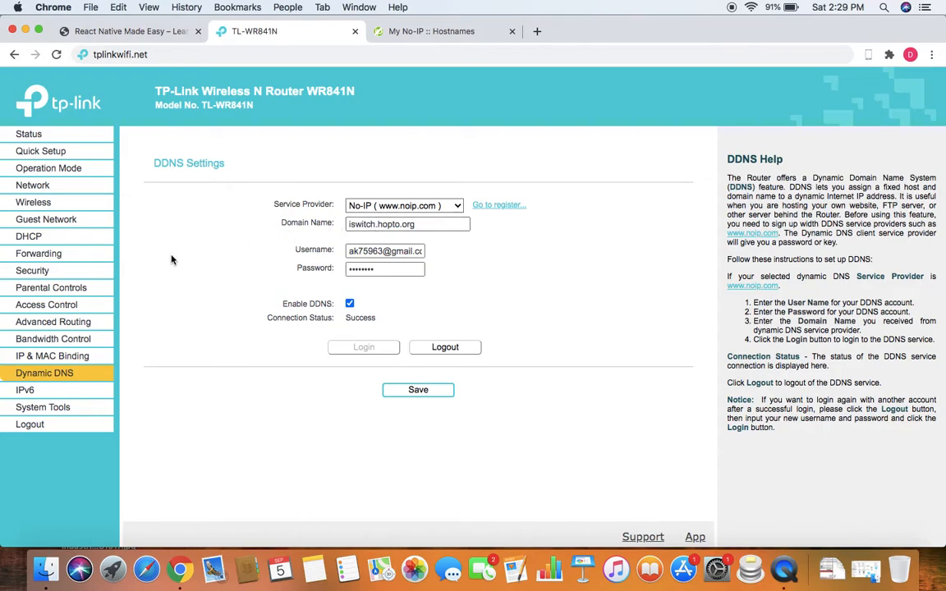
left_click(416, 32)
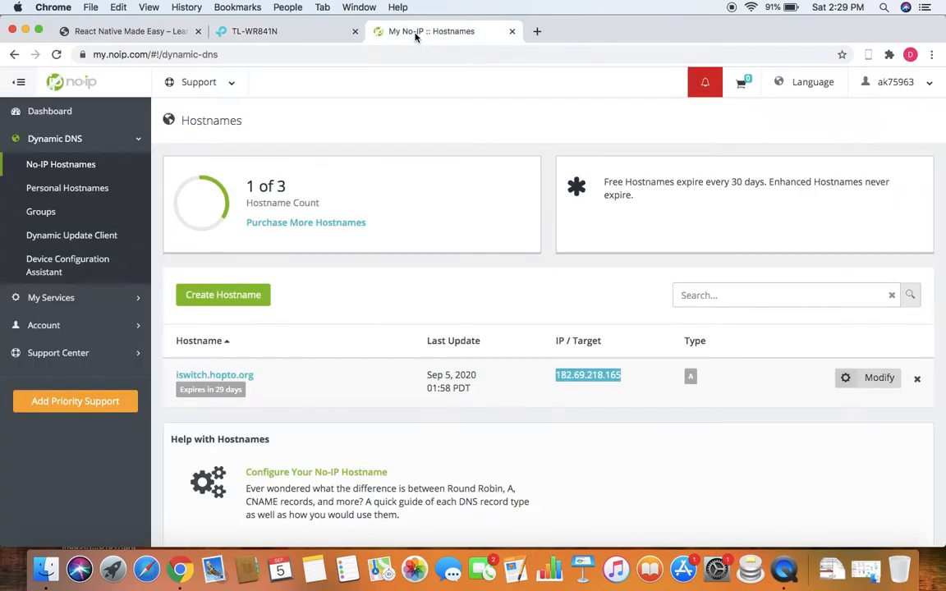
- Open a new browser tab and copy the domain name iswitch.hopto.org from the router's DDNS settings for it
left_click(537, 33)
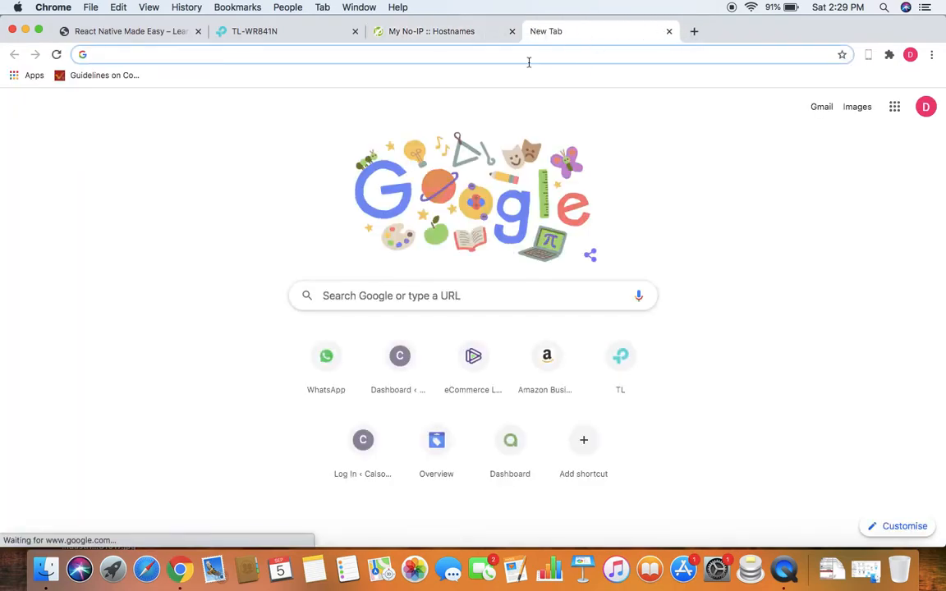
left_click(311, 35)
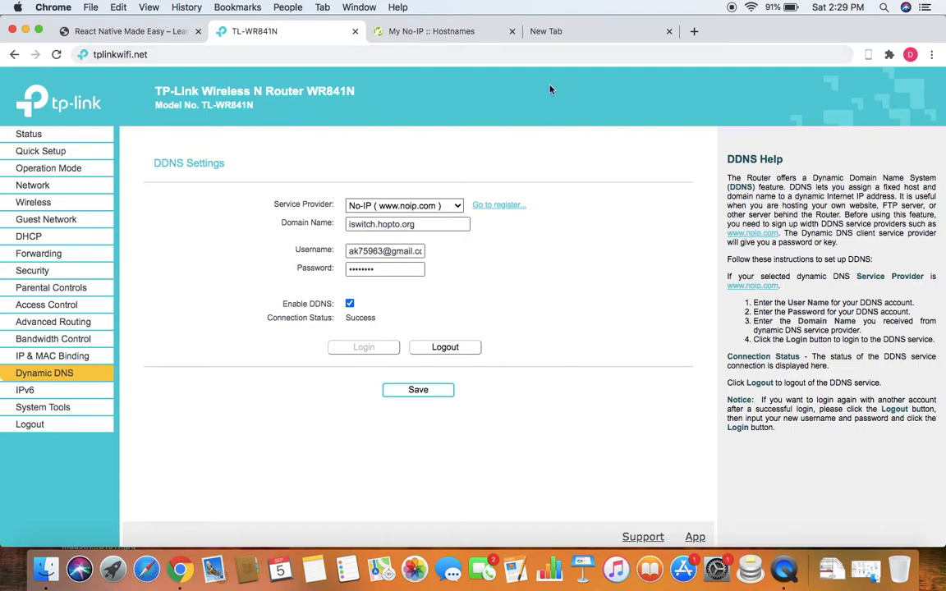
triple_click(411, 225)
key("cmd+c")
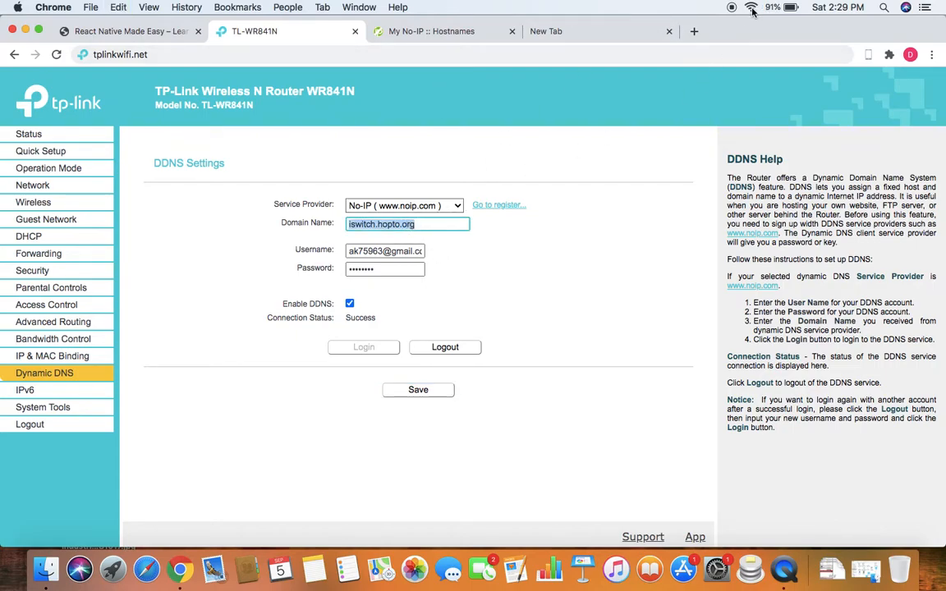
left_click(641, 33)
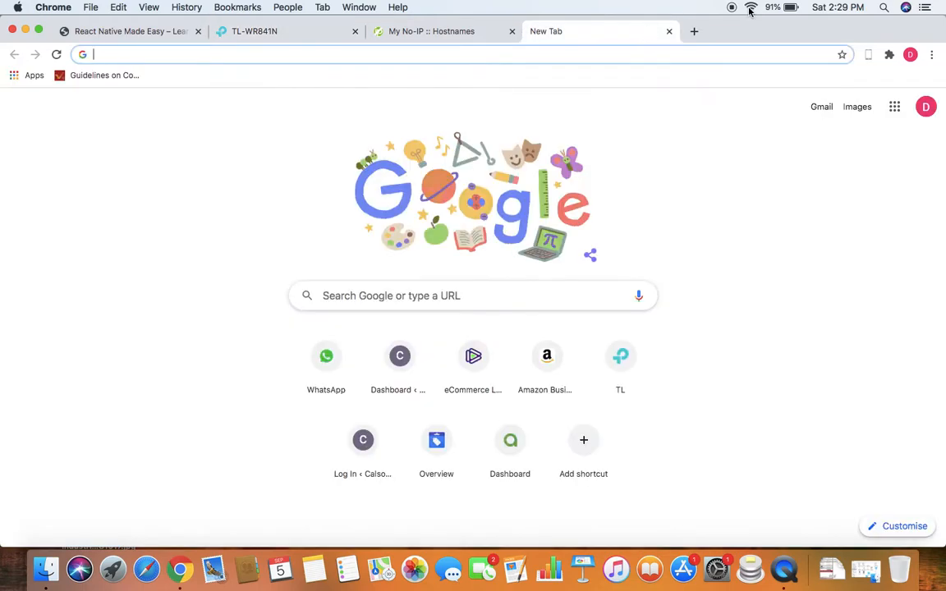
- Try to switch the computer's Wi-Fi connection to the NETGEAR9 network
left_click(751, 7)
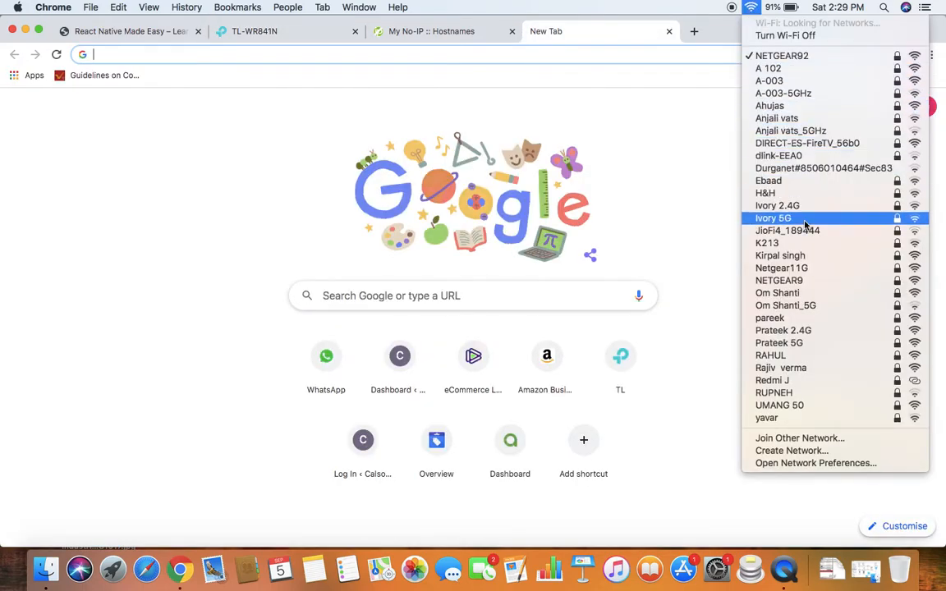
left_click(785, 281)
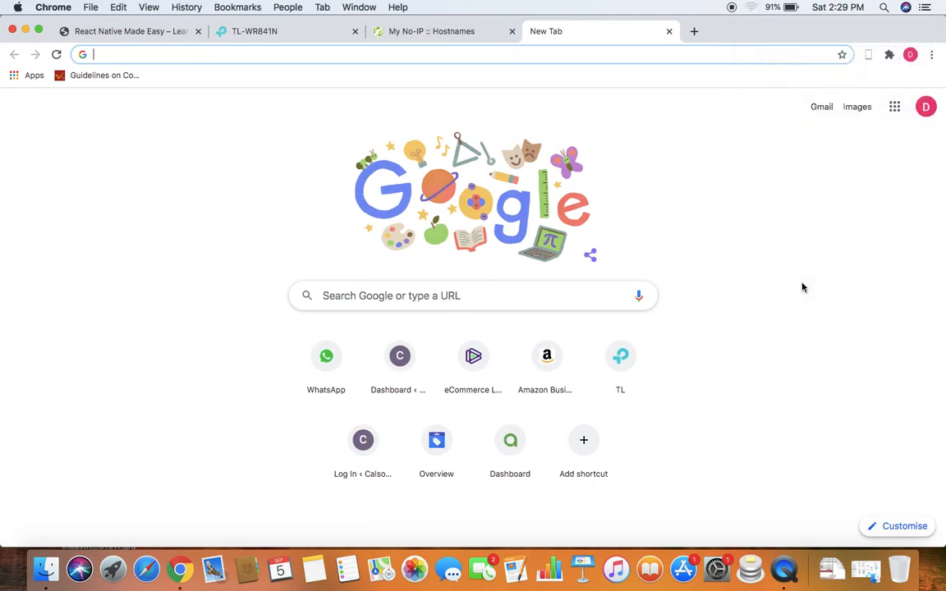
left_click(751, 7)
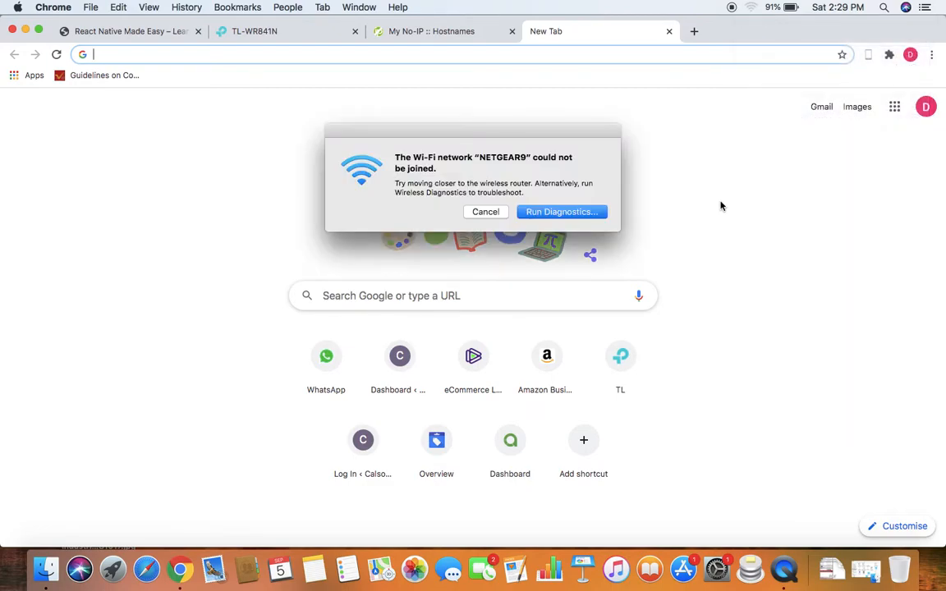
left_click(485, 212)
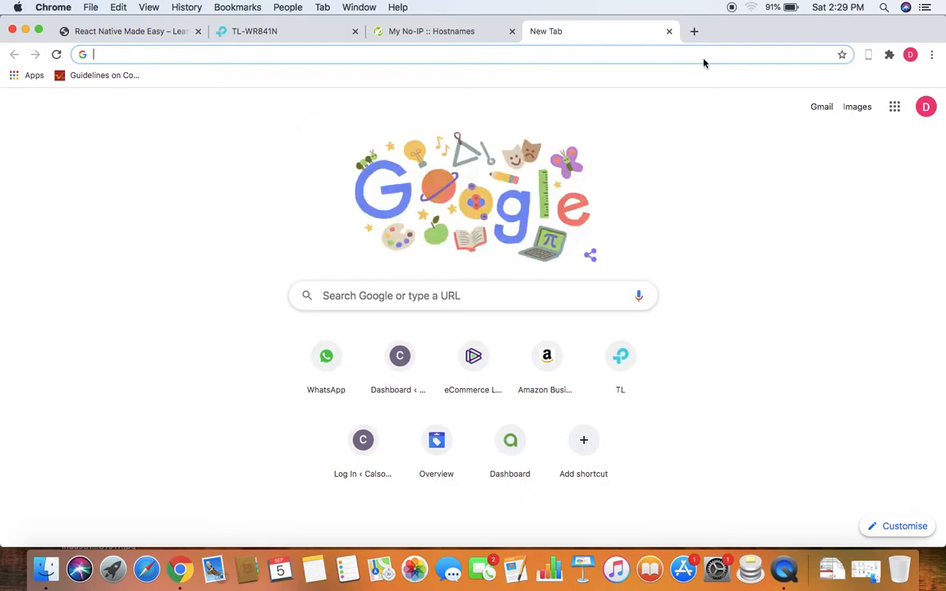
- Join the NETGEAR9 Wi-Fi network again and check which network the computer is connected to
left_click(750, 7)
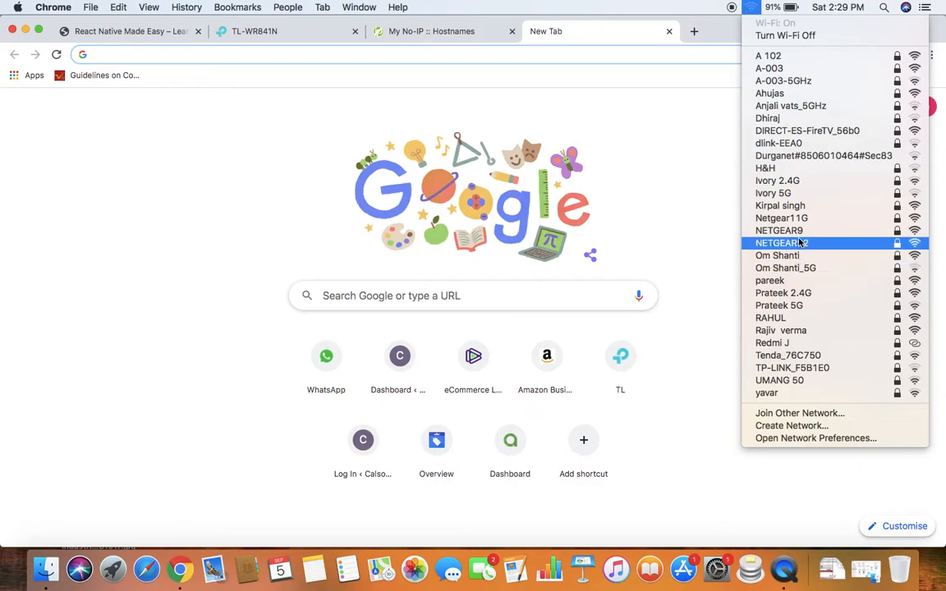
left_click(788, 232)
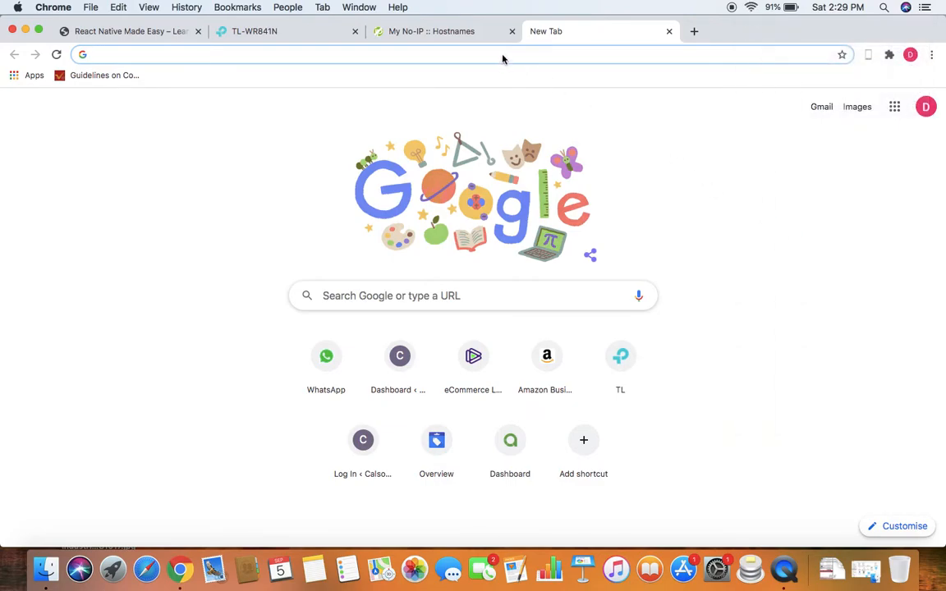
left_click(465, 59)
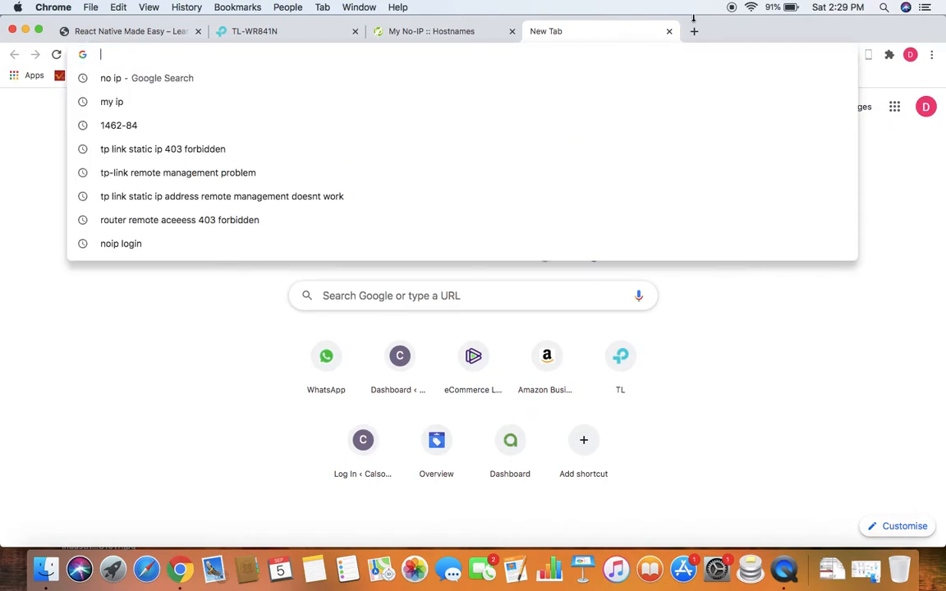
left_click(752, 9)
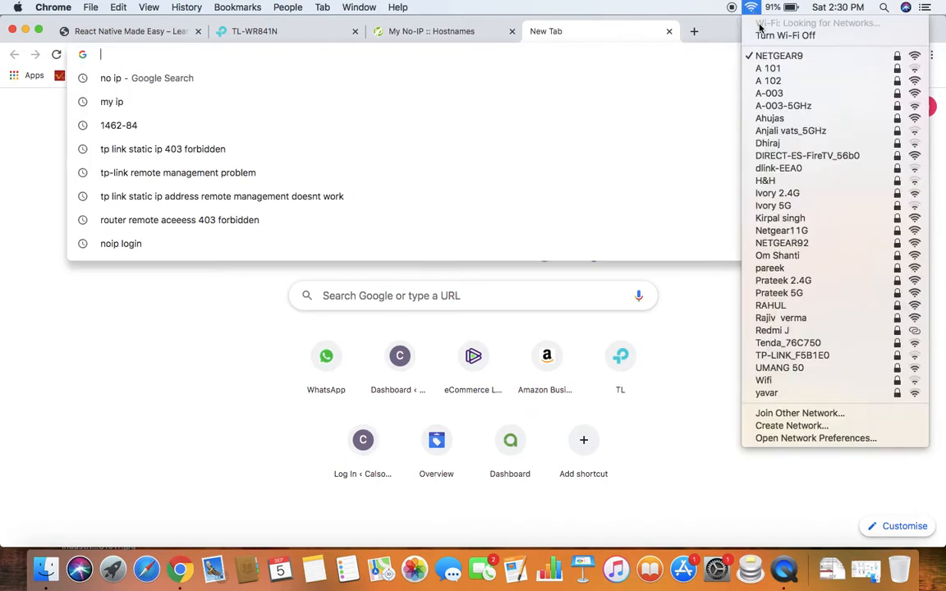
- Load iswitch.hopto.org:1024 in the new tab to reach the router's login page remotely
left_click(310, 60)
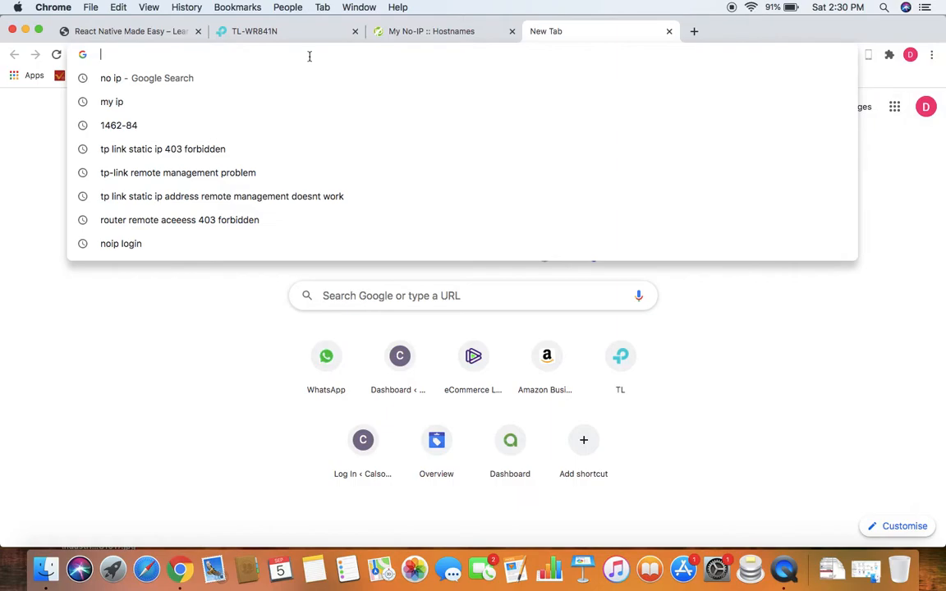
key("cmd+v")
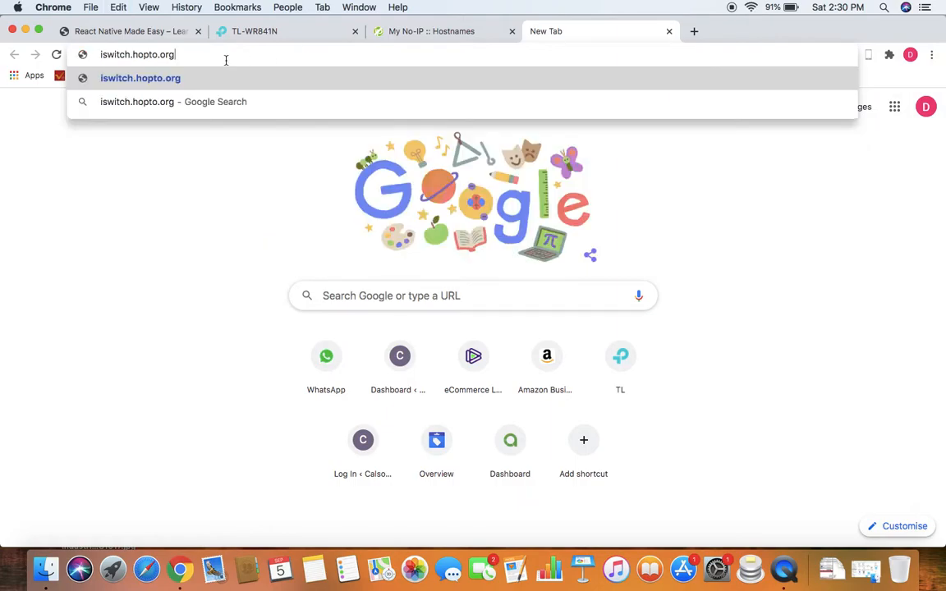
type(":")
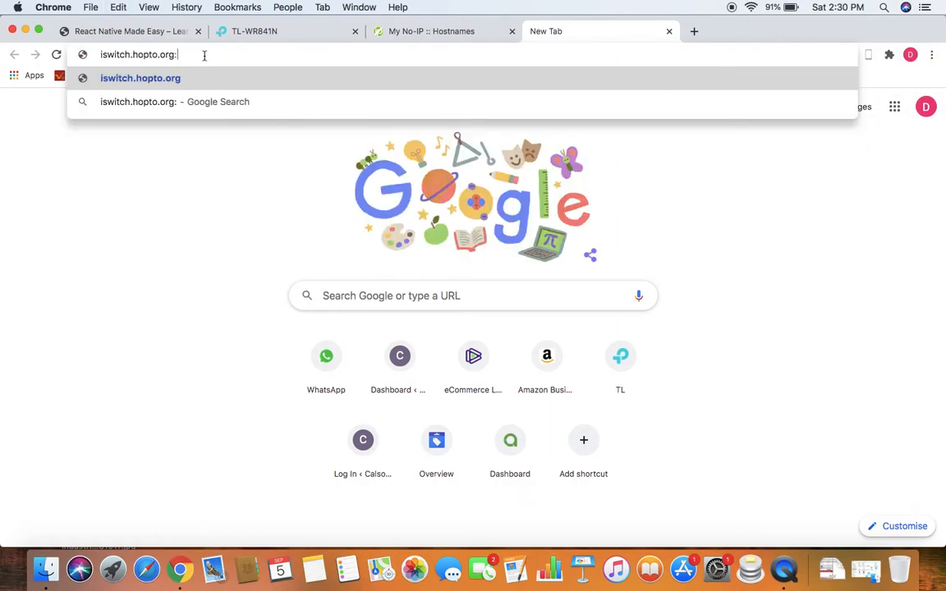
left_click(238, 32)
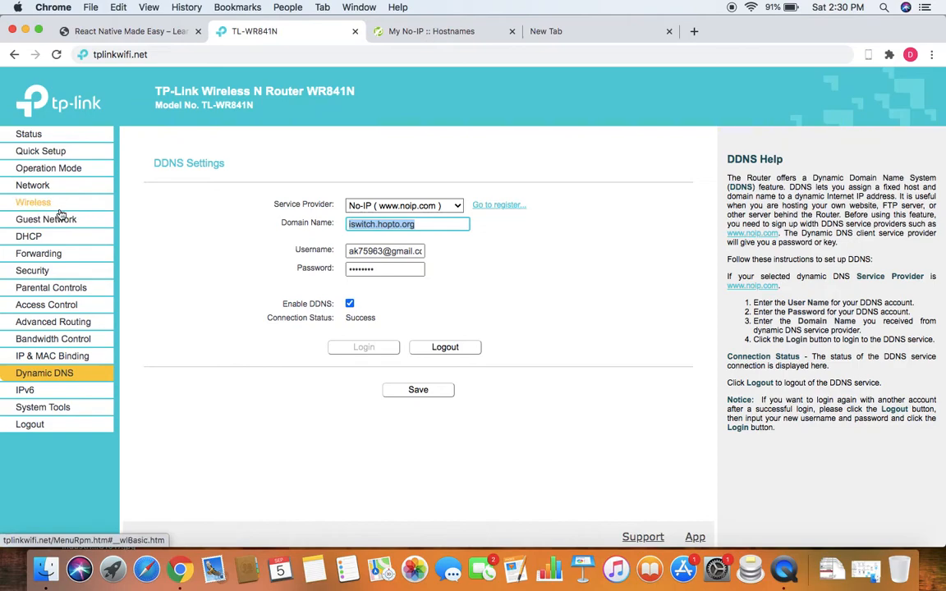
left_click(544, 32)
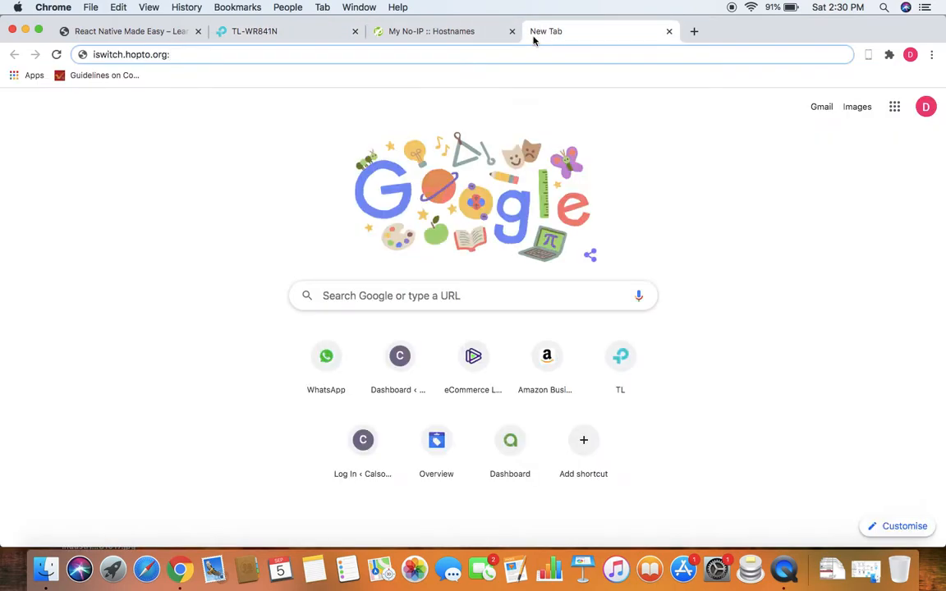
type("1024")
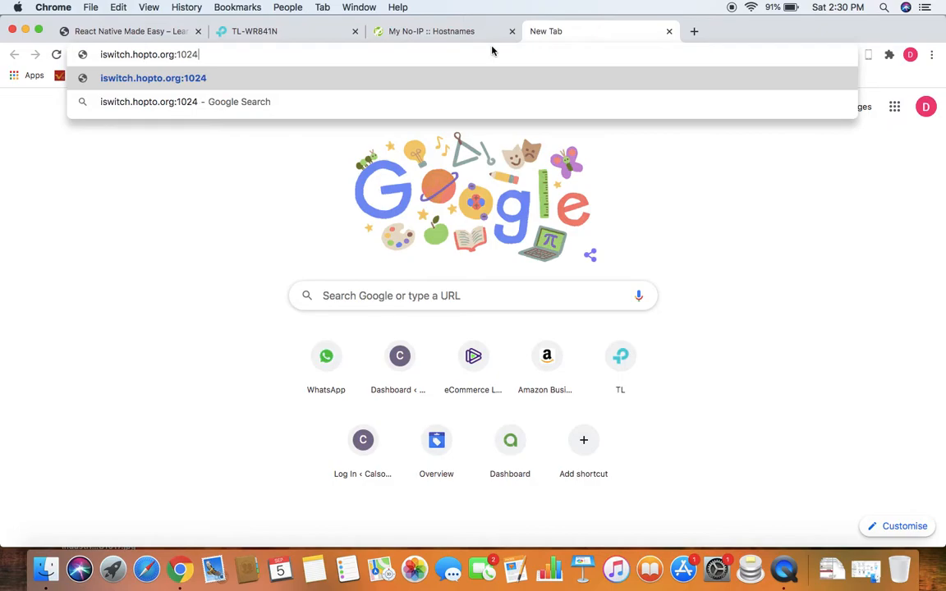
key("Return")
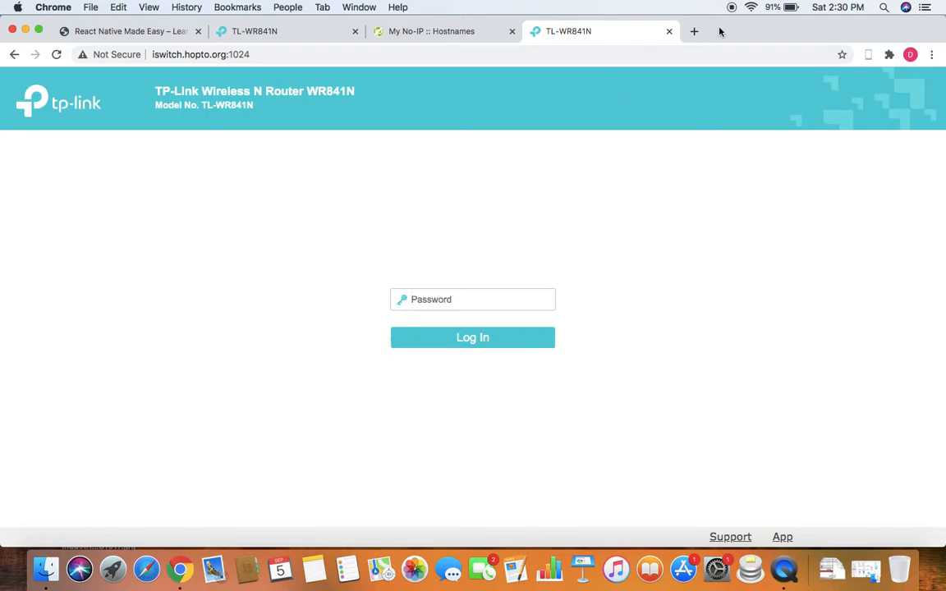
- Check the connected Wi-Fi network and the remote address used for the router's login page
left_click(754, 9)
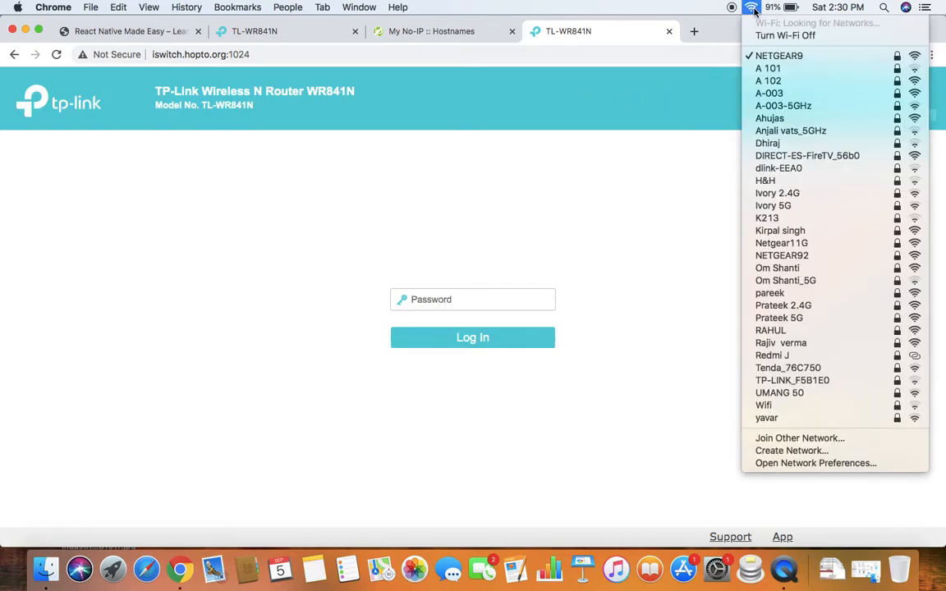
left_click(543, 60)
left_click(543, 60)
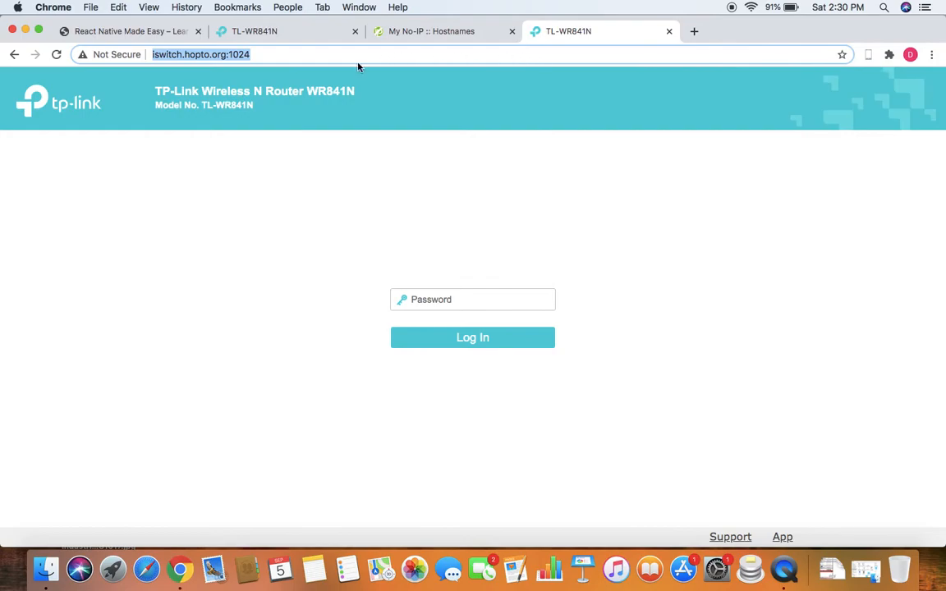